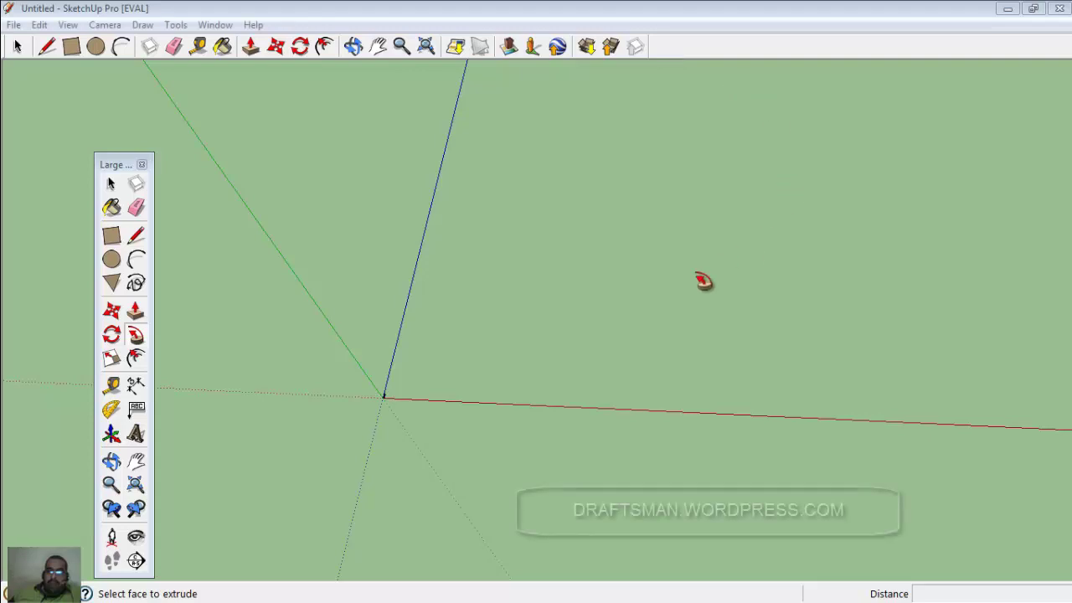
Step: Orbit the empty scene so the blue axis stands upright, ready for rectangles
mouse_move(396, 379)
middle_down()
mouse_move(474, 390)
mouse_move(400, 407)
mouse_move(360, 455)
mouse_move(401, 441)
mouse_move(400, 423)
middle_up()
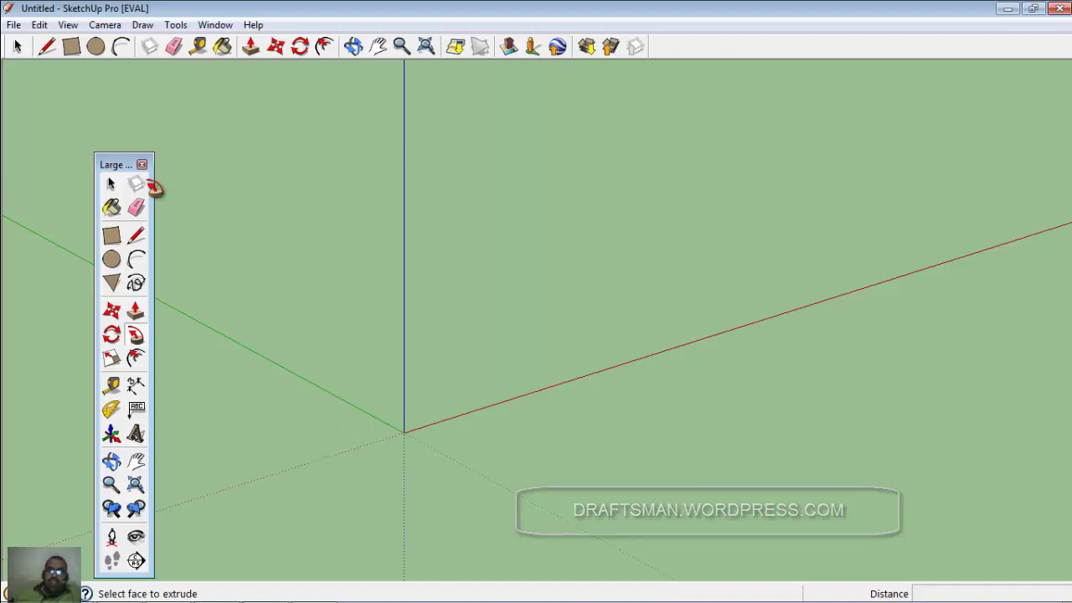
click(74, 48)
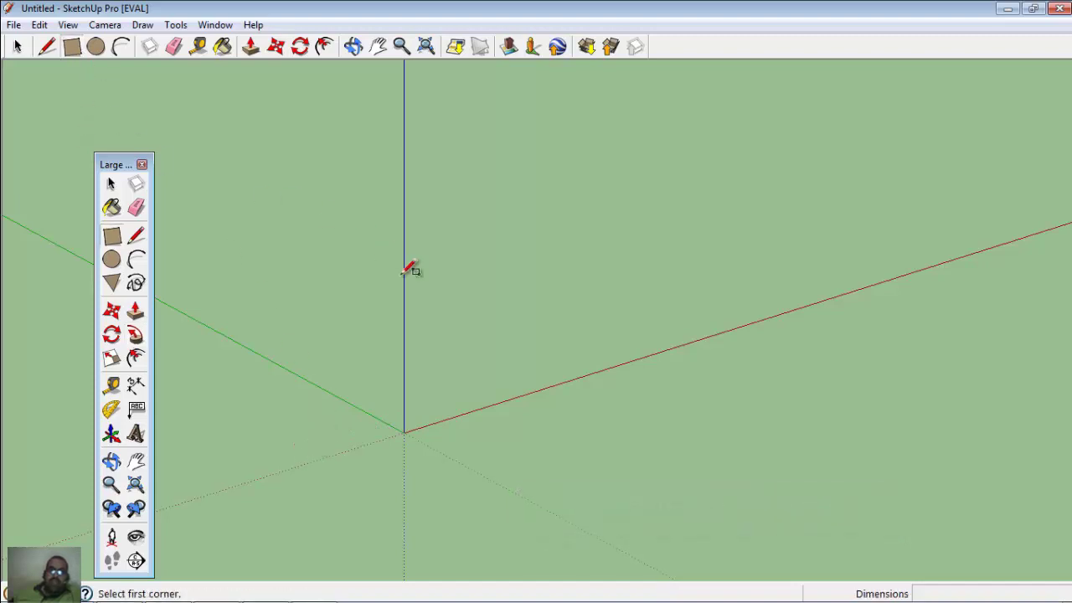
Step: Draw a 600 by 900 rectangle from the origin and zoom in on it
click(422, 412)
text(600,900)
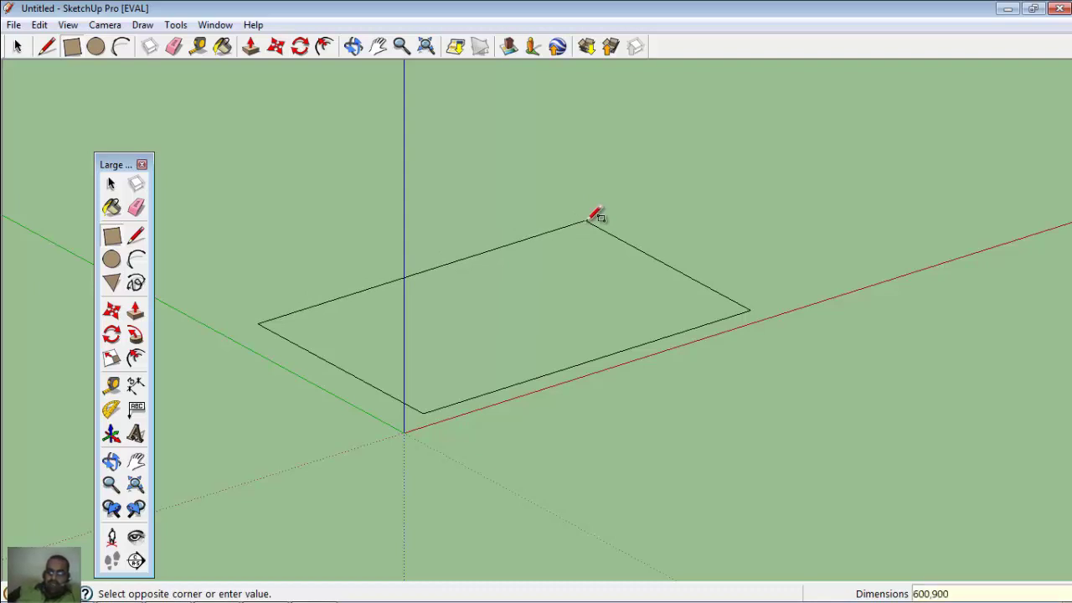
key(Return)
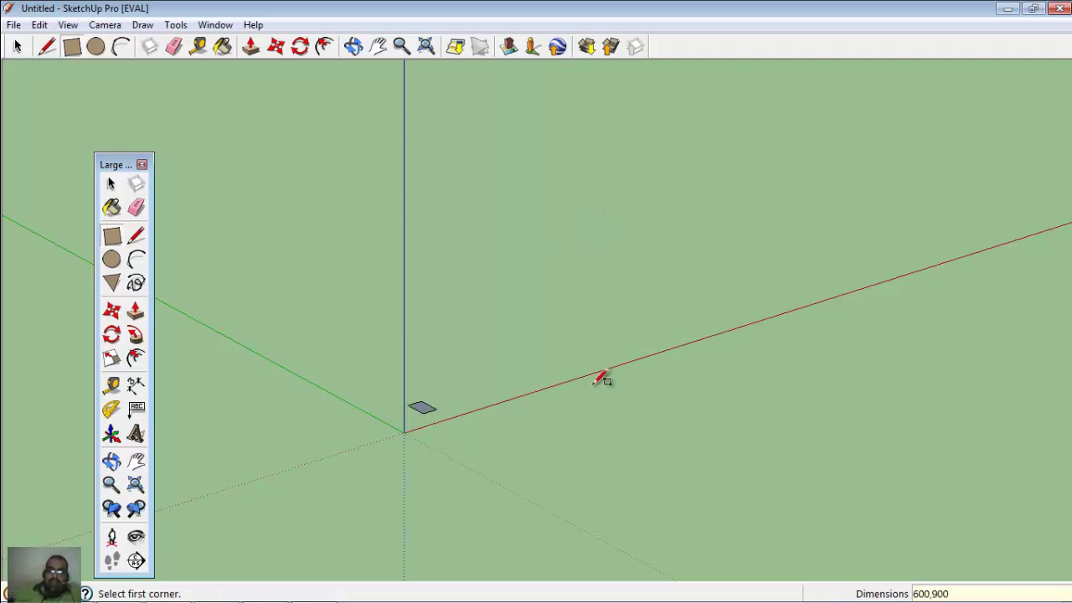
scroll(370, 378, up, 1)
scroll(426, 407, up, 3)
scroll(478, 375, up, 3)
scroll(596, 332, up, 3)
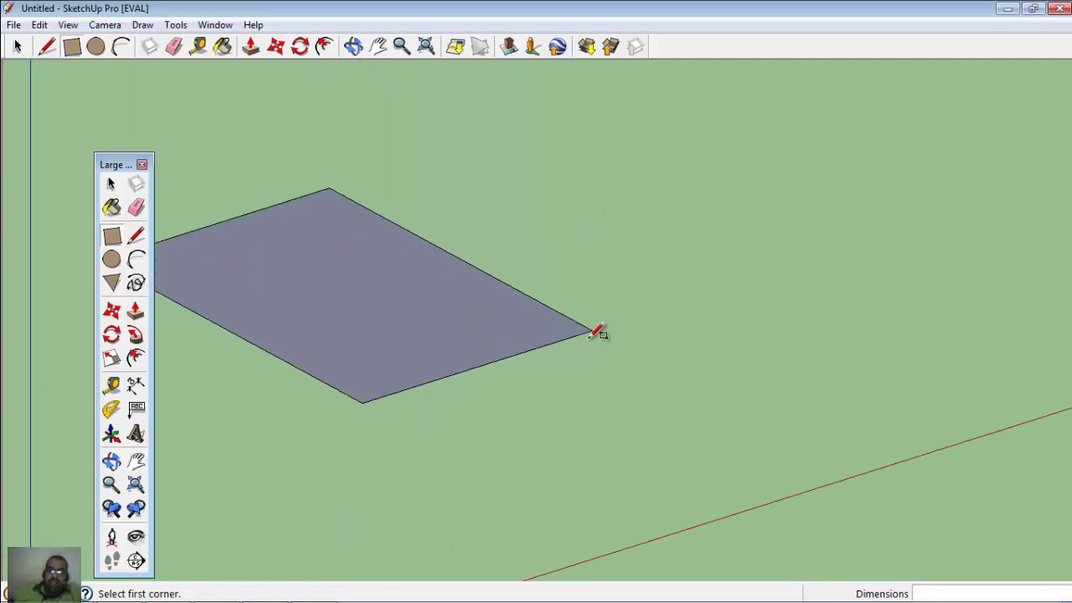
Step: Draw a second rectangle from the first one's corner to form an L
click(591, 329)
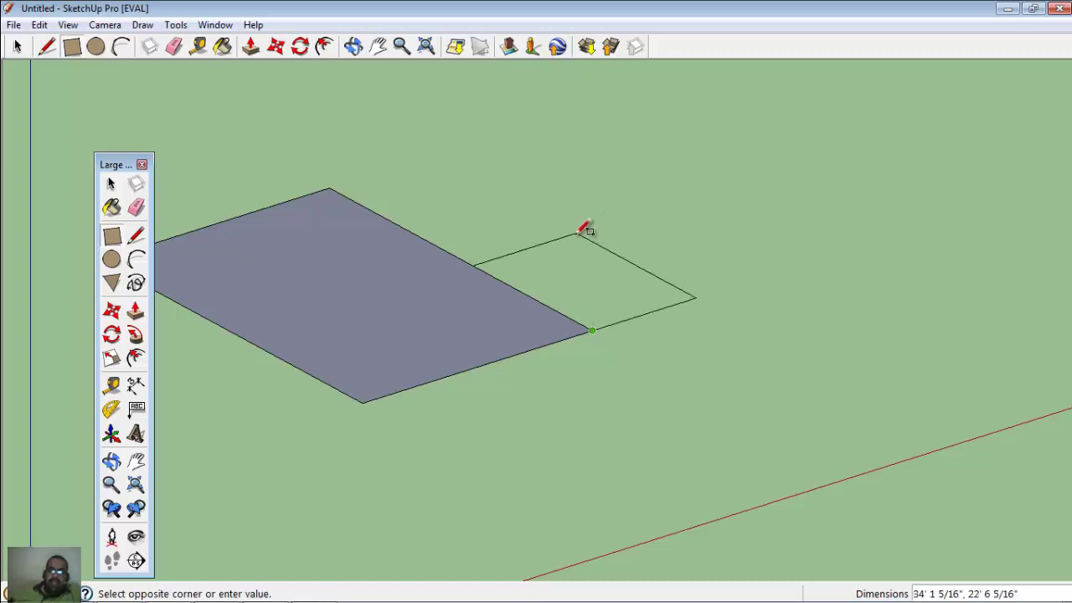
click(583, 234)
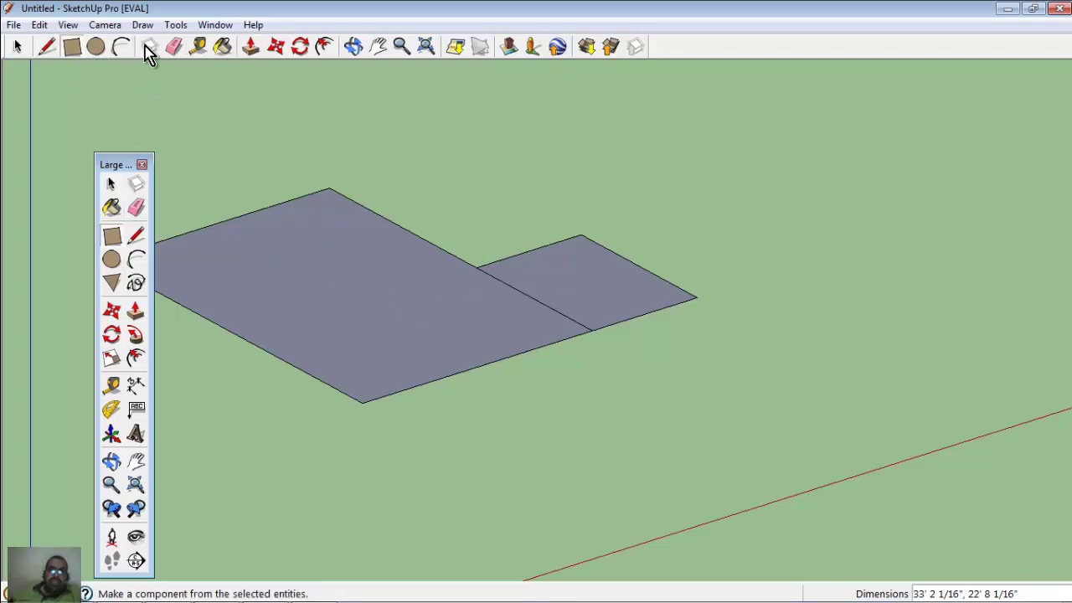
click(174, 46)
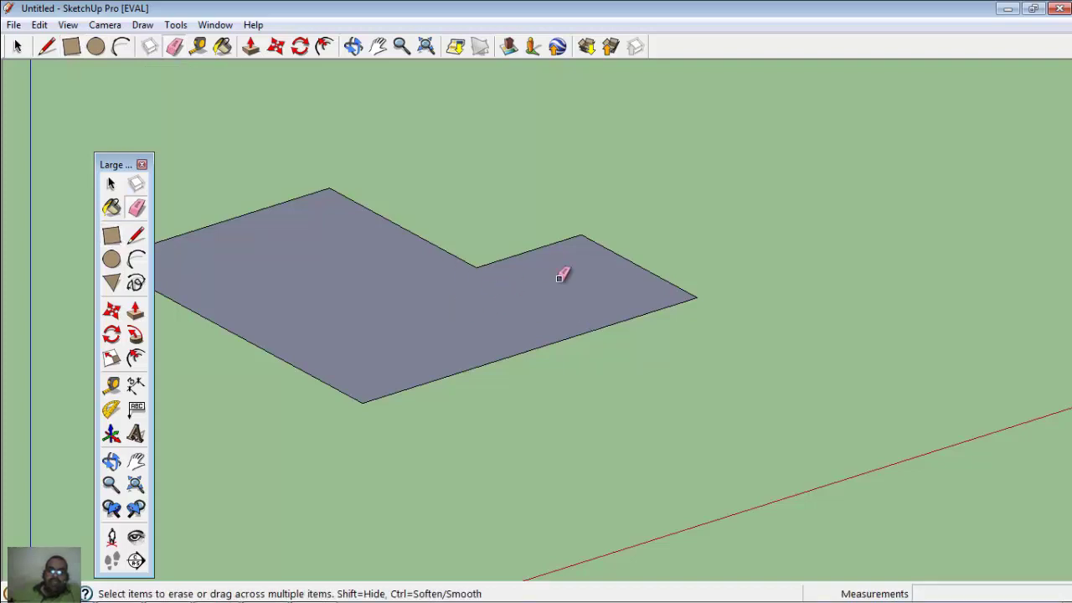
Step: Orbit the view around the merged L-shaped face
mouse_move(559, 276)
middle_down()
mouse_move(430, 307)
mouse_move(297, 242)
mouse_move(316, 285)
mouse_move(375, 326)
mouse_move(331, 305)
middle_up()
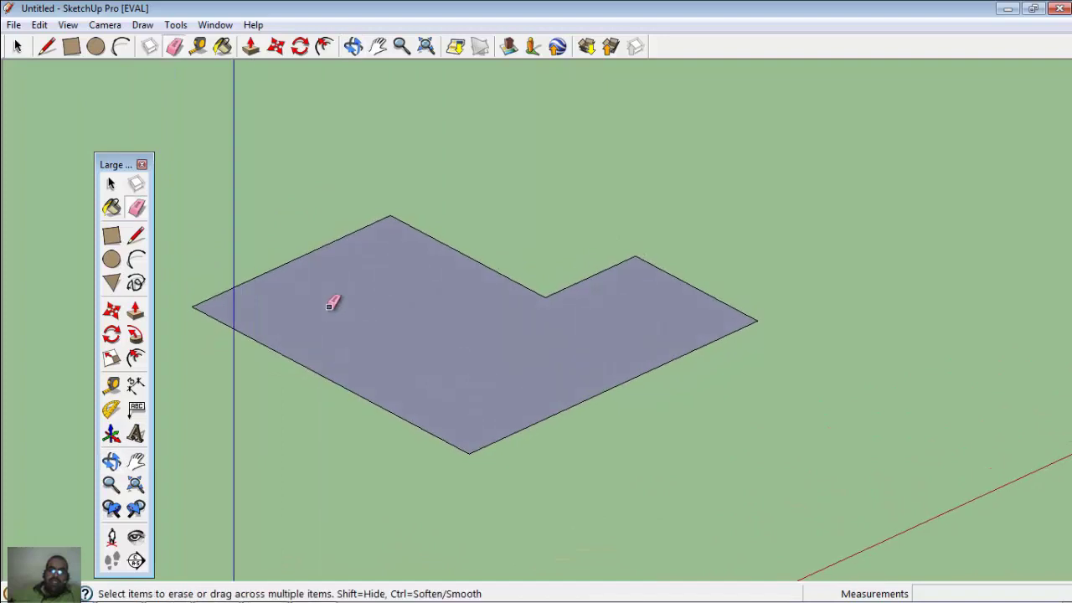
Step: Push/Pull the L-shaped face upward into a tall block, then orbit around it
click(253, 49)
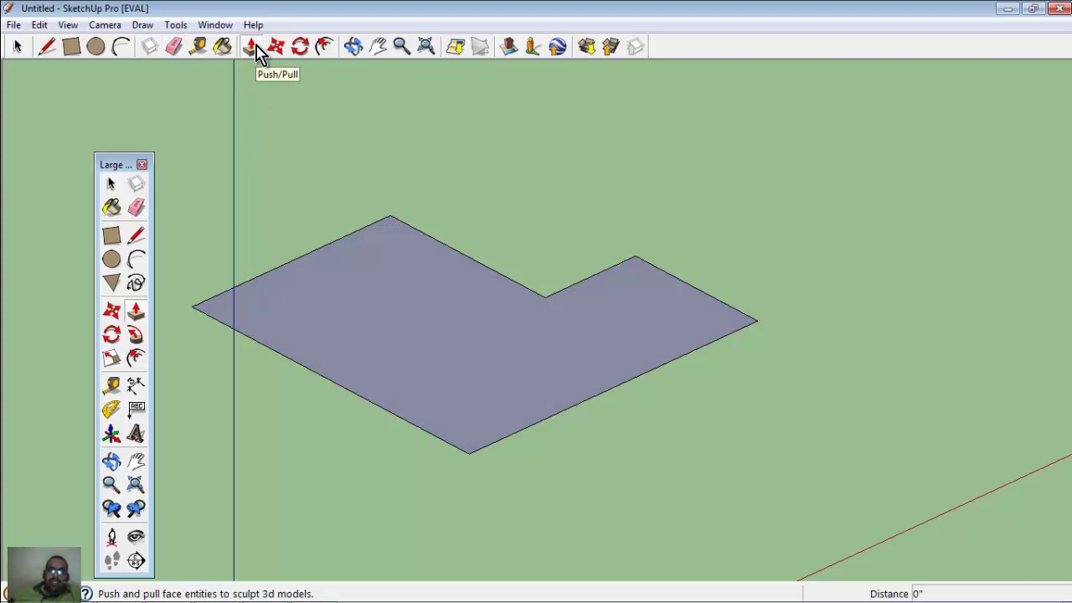
click(438, 323)
click(438, 210)
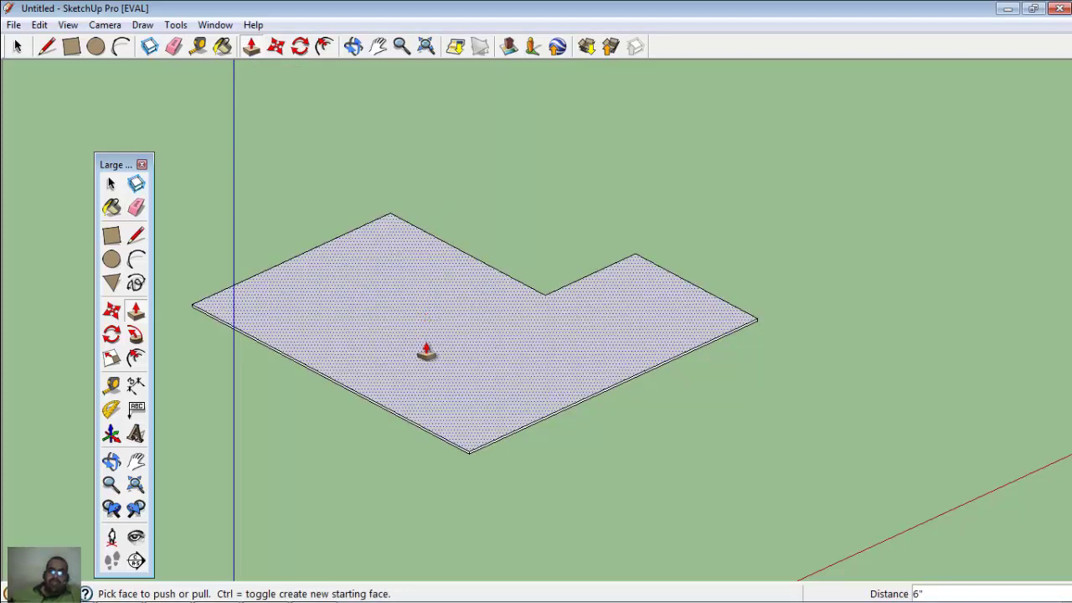
click(445, 373)
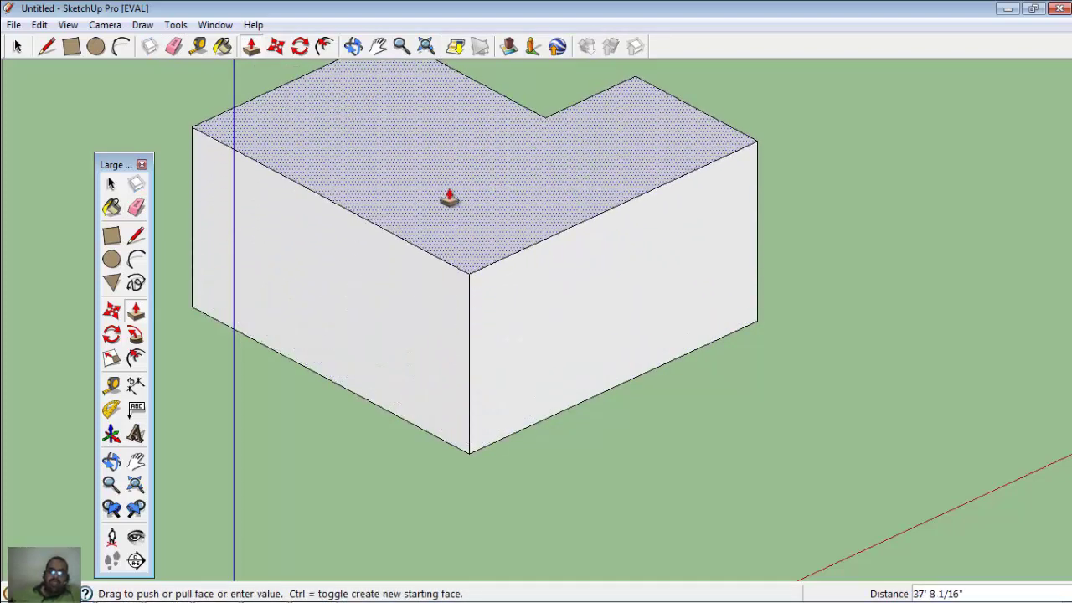
click(449, 205)
mouse_move(574, 370)
middle_down()
mouse_move(478, 383)
mouse_move(407, 474)
mouse_move(361, 504)
mouse_move(658, 522)
mouse_move(653, 443)
middle_up()
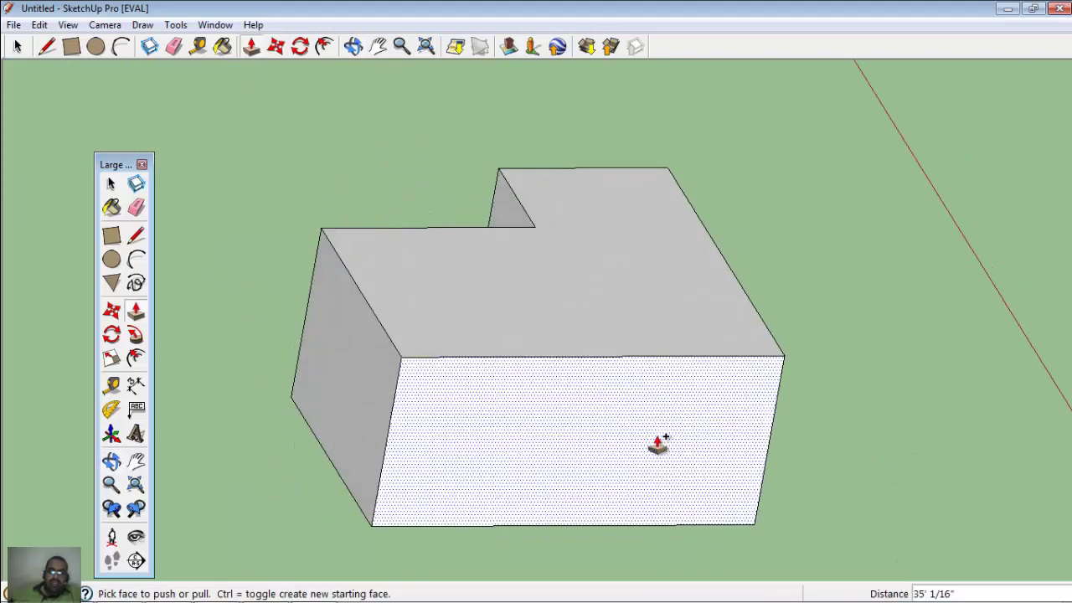
mouse_move(362, 437)
middle_down()
mouse_move(779, 526)
mouse_move(407, 438)
mouse_move(574, 517)
mouse_move(650, 532)
middle_up()
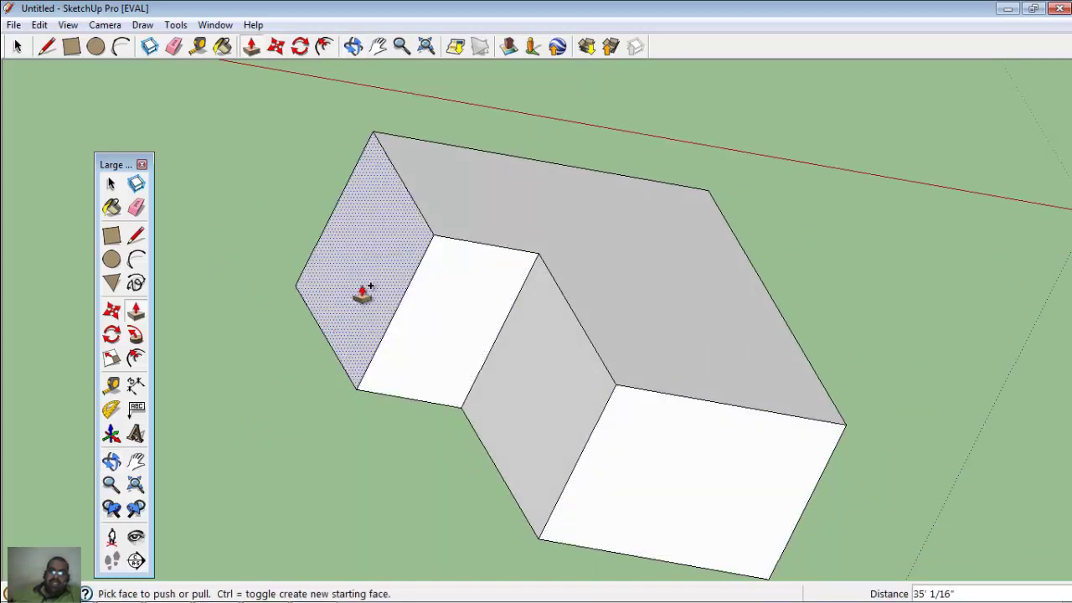
Step: Pull the block's left end face outward, undoing and redoing the extrusion
mouse_move(359, 294)
mouse_down()
mouse_move(268, 293)
mouse_move(285, 303)
mouse_up()
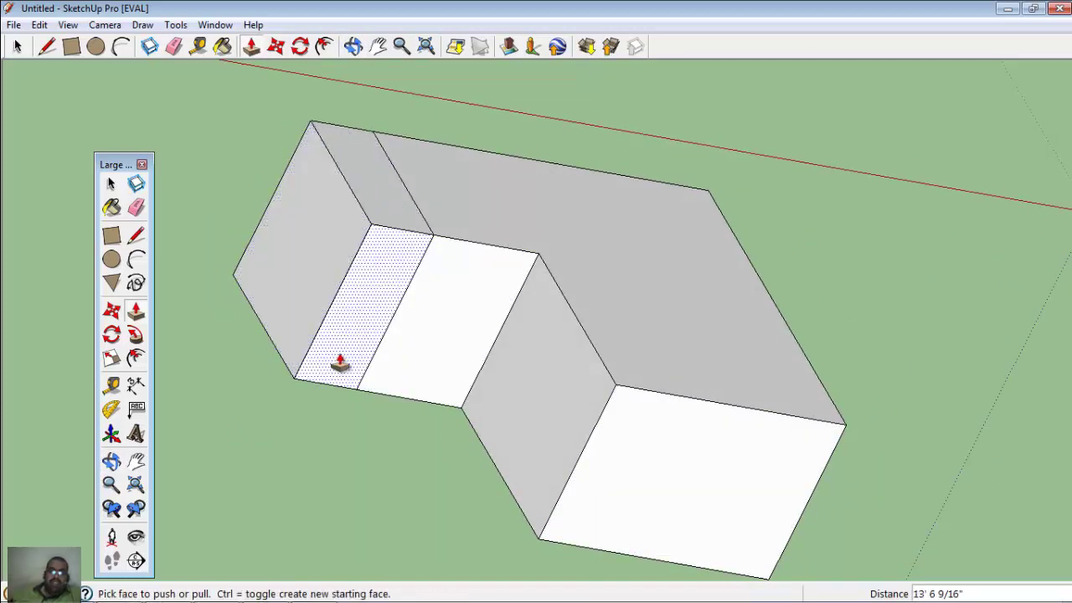
key(ctrl+z)
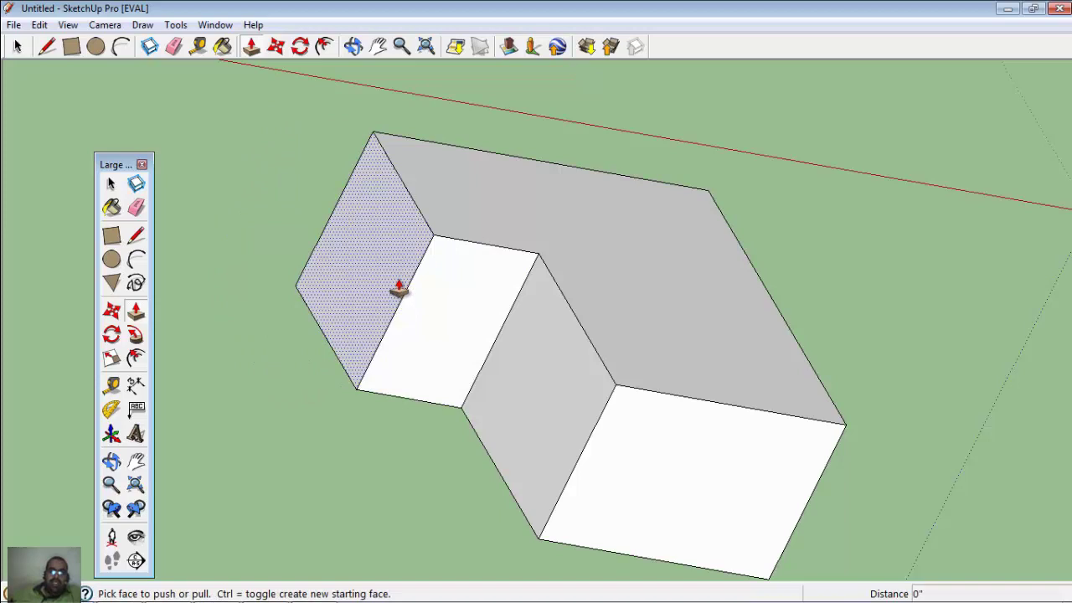
drag(398, 288, 318, 282)
mouse_move(341, 442)
shift+middle_down()
mouse_move(226, 427)
mouse_move(210, 514)
mouse_move(335, 488)
mouse_move(351, 435)
mouse_move(441, 470)
mouse_move(438, 545)
shift+middle_up()
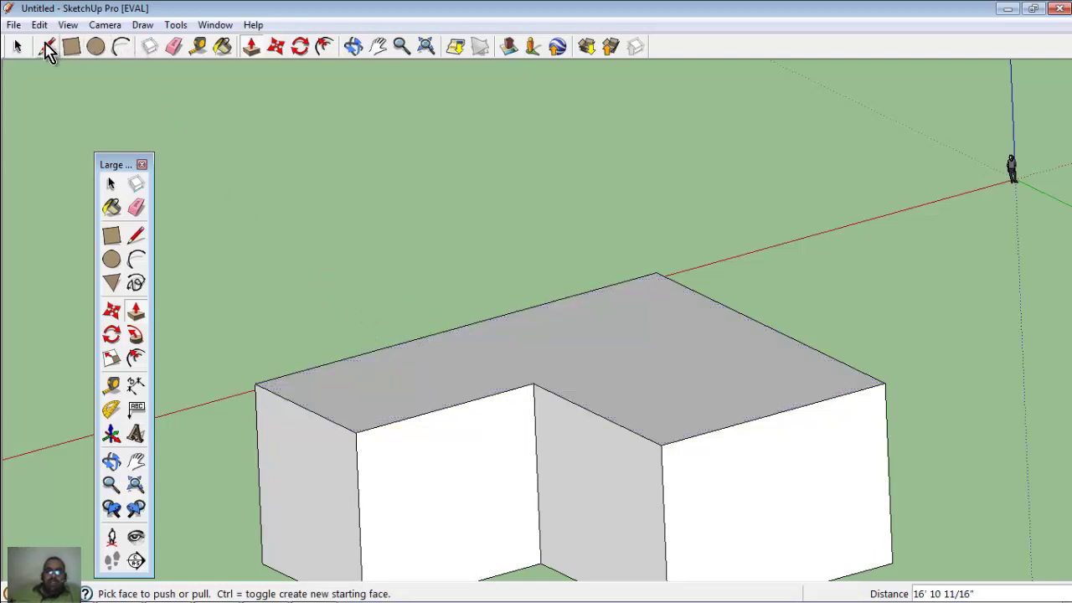
Step: Draw ridge lines from the edge midpoints along the middle of both wings
click(48, 47)
click(305, 408)
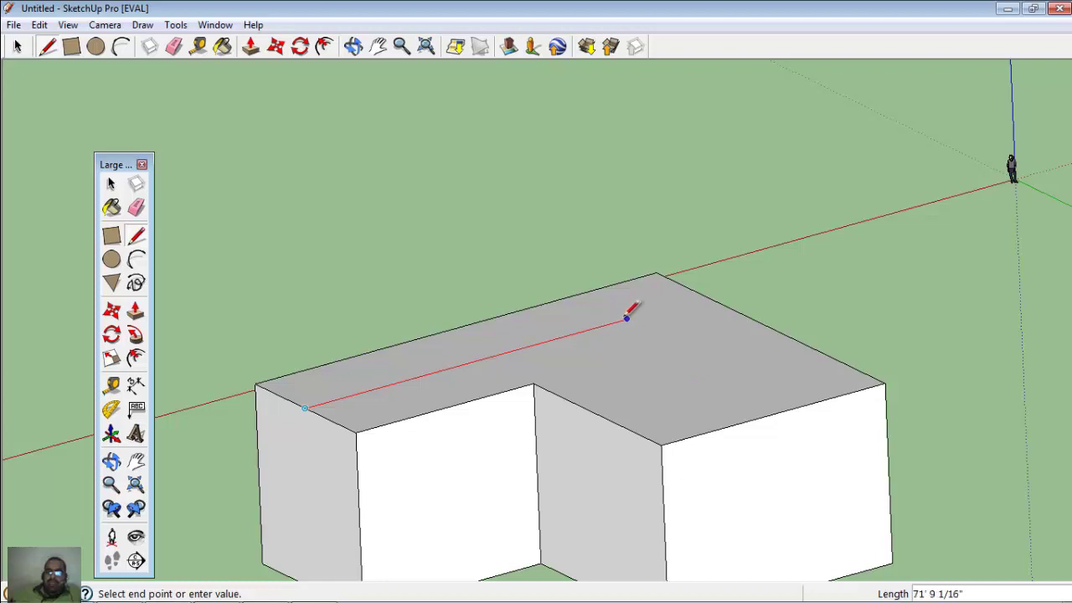
click(593, 327)
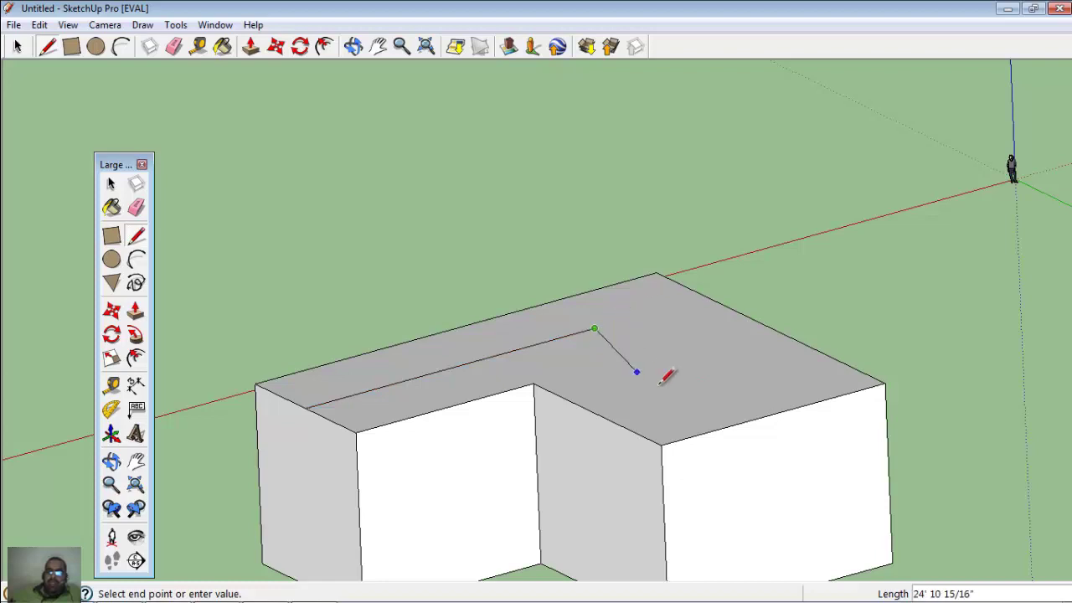
click(771, 413)
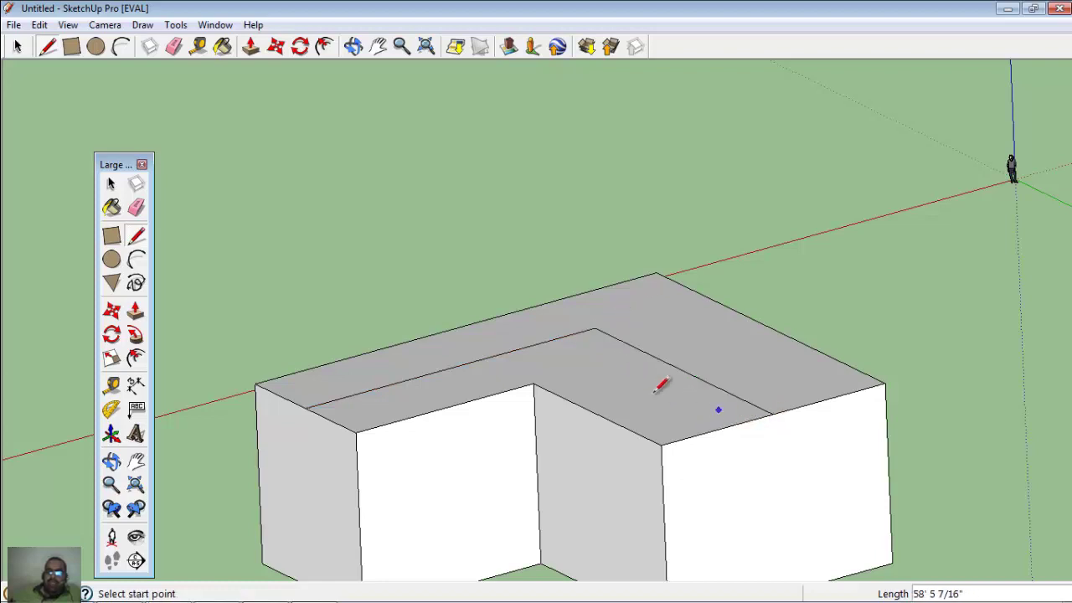
Step: Connect the inside and outside corners to the ridge junction with diagonal lines
click(533, 384)
click(594, 328)
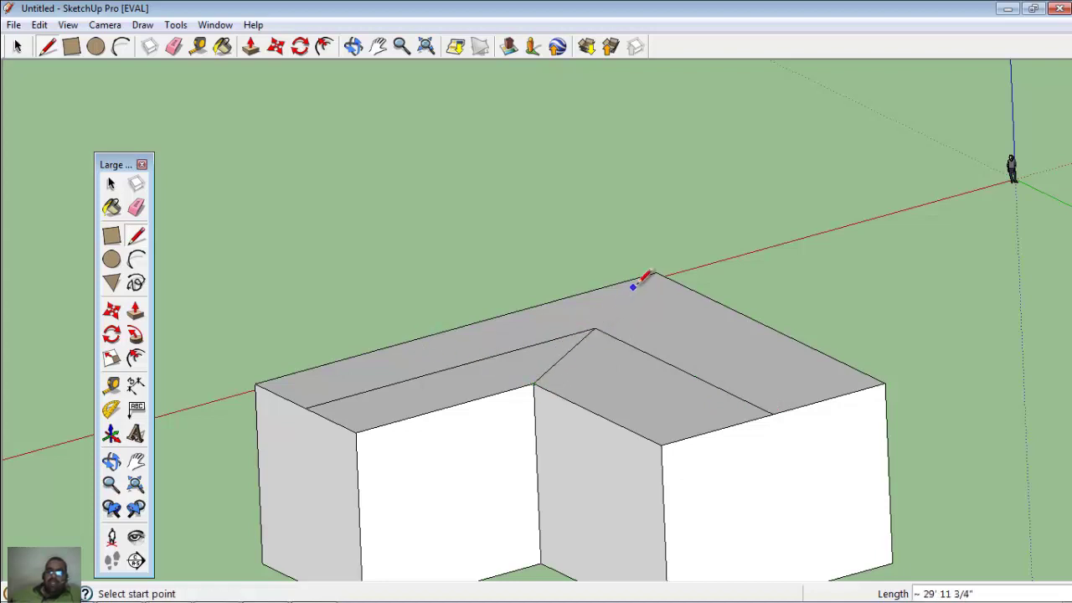
click(657, 274)
click(594, 329)
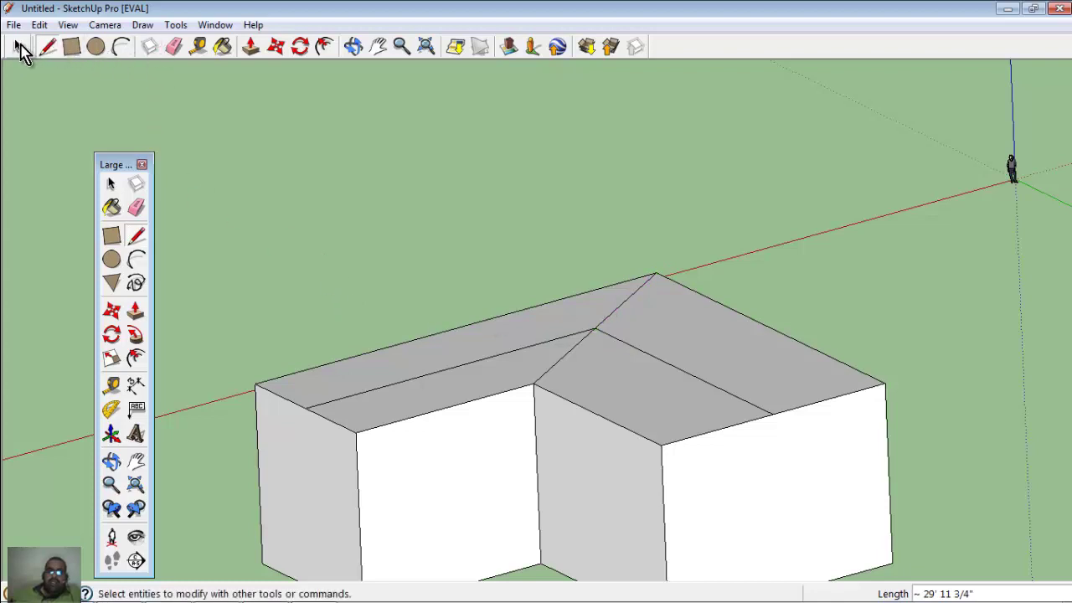
click(16, 46)
Step: Select the ridge lines and move them straight up to form gabled roofs
click(643, 352)
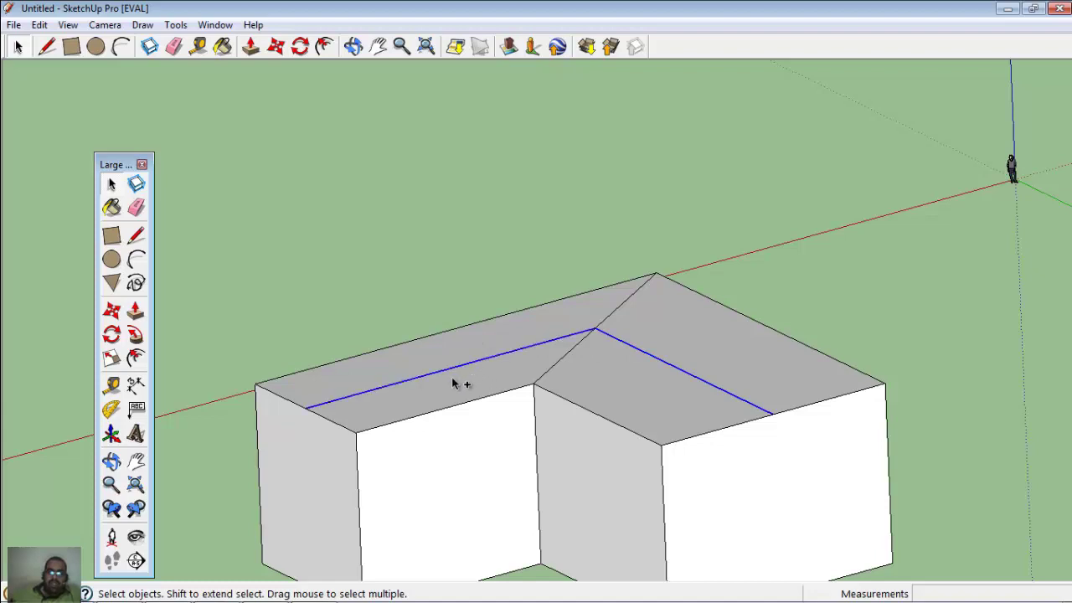
click(277, 50)
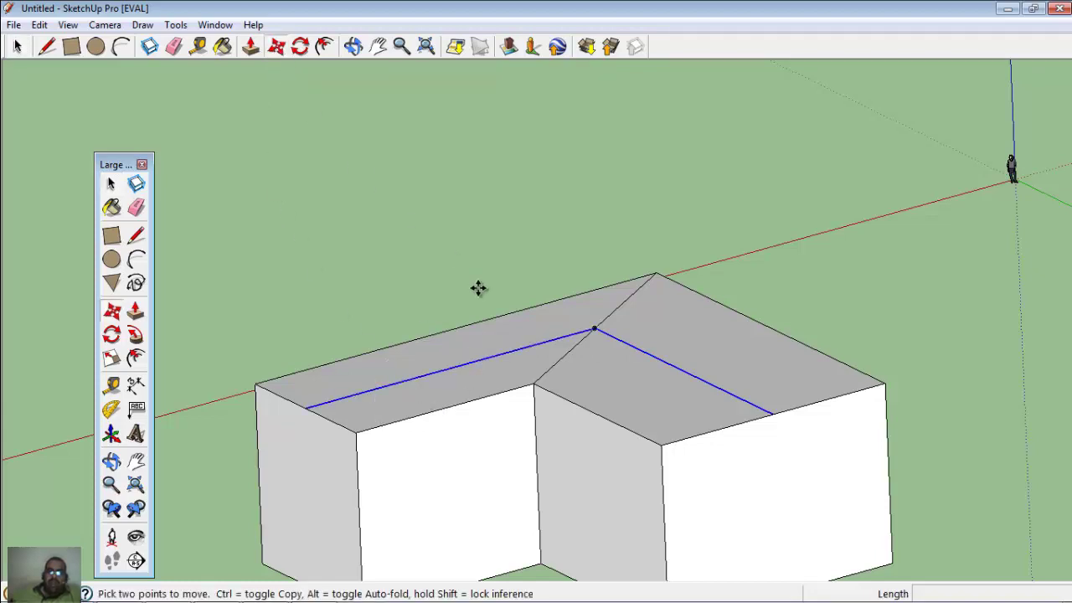
click(508, 356)
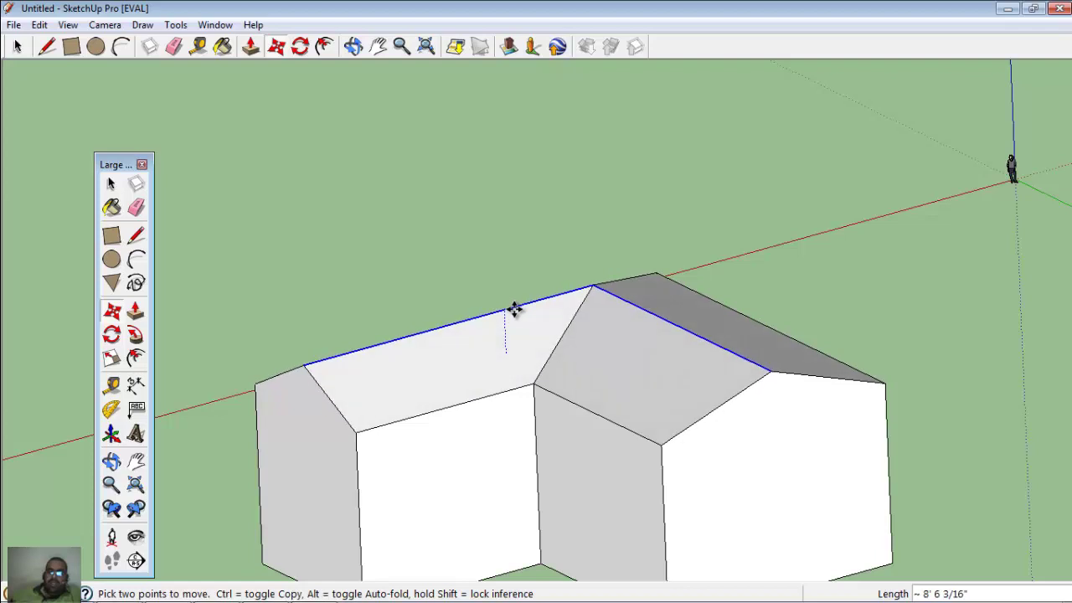
click(514, 304)
scroll(483, 438, down, 2)
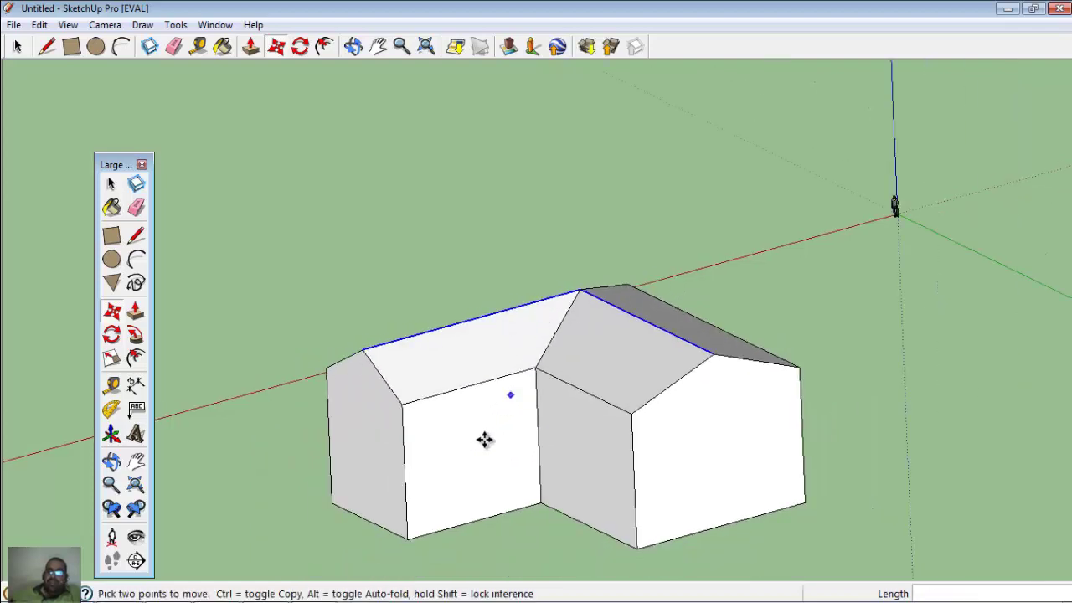
scroll(418, 556, up, 3)
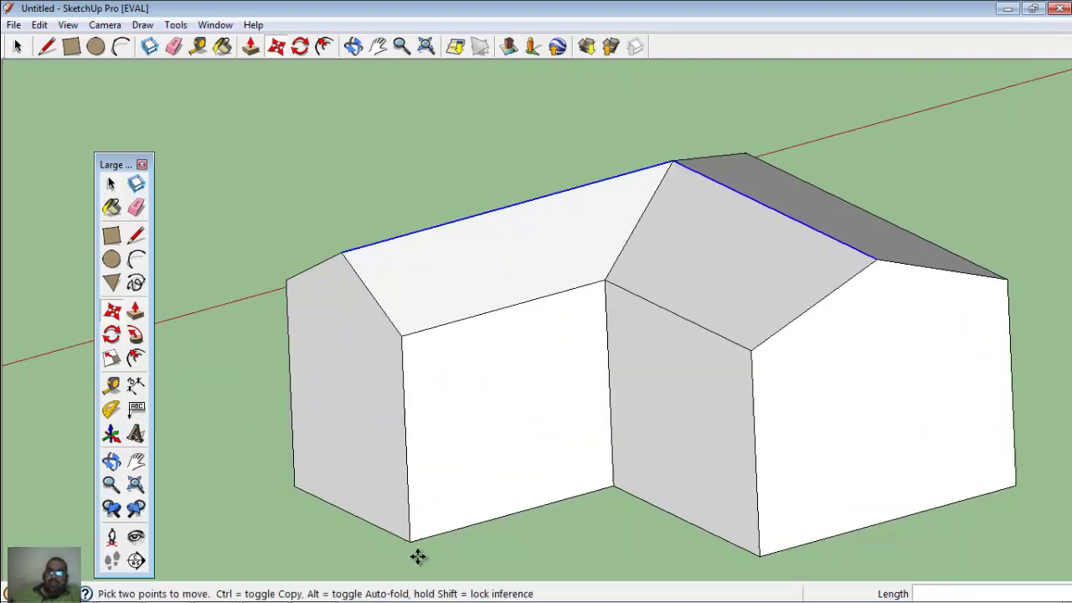
Step: Draw a door outline and a small window rectangle on the front wall
click(73, 50)
click(483, 521)
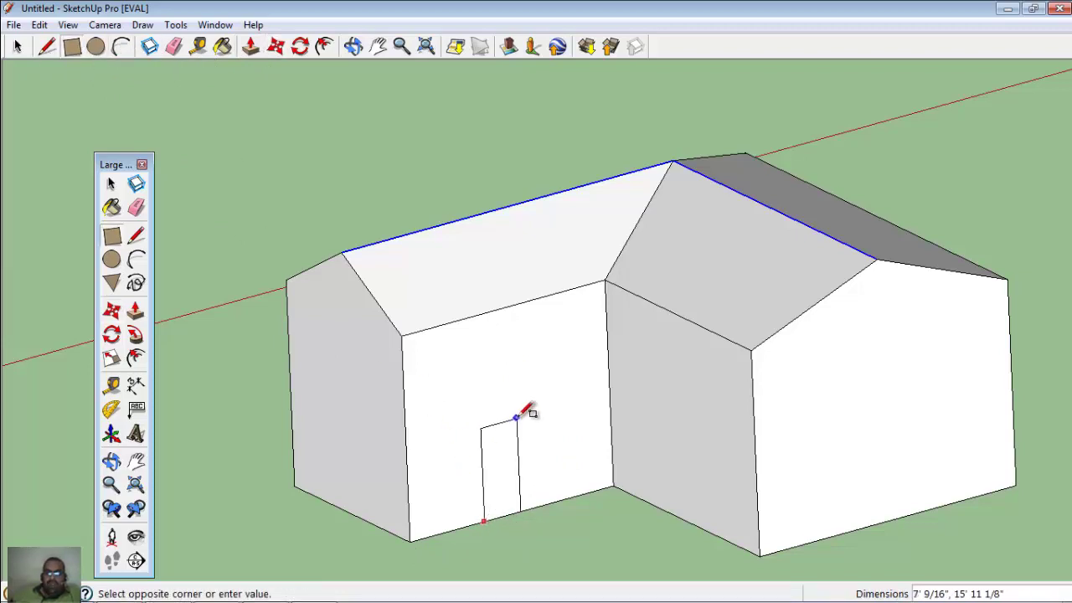
click(519, 418)
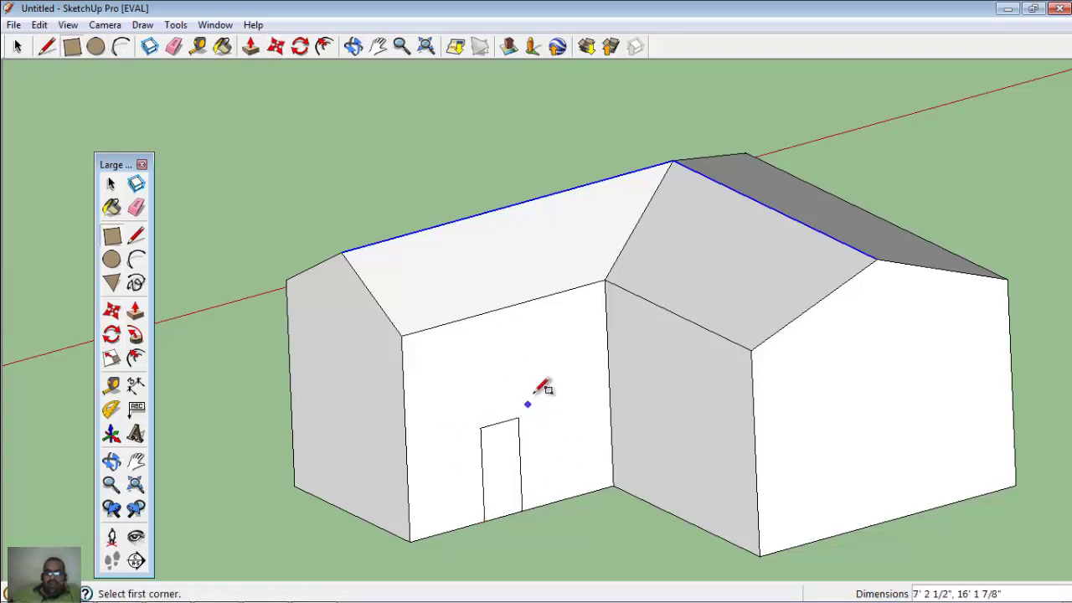
click(535, 393)
click(562, 352)
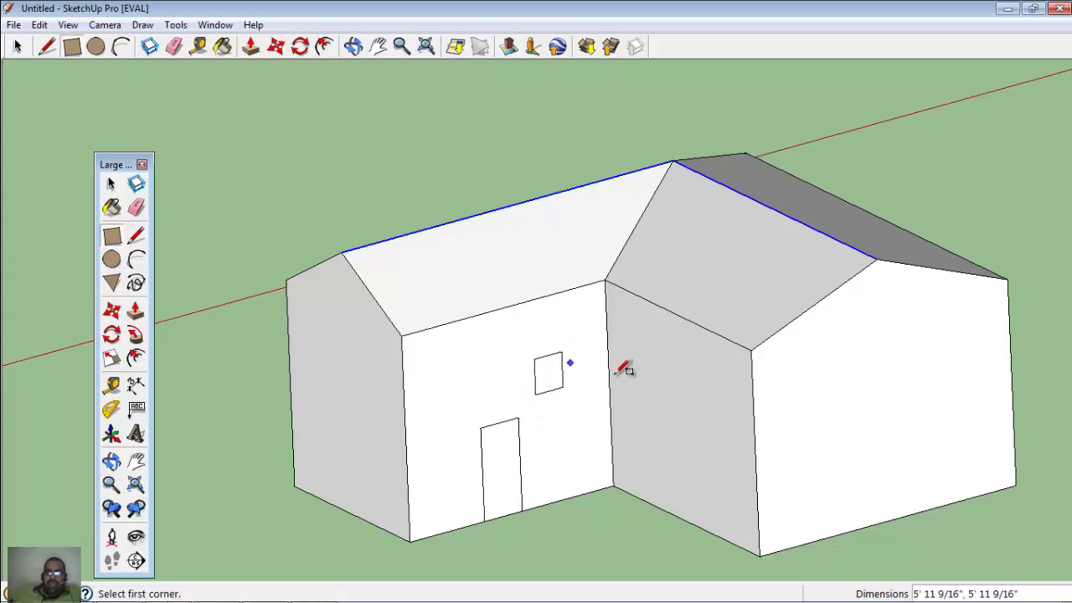
Step: Draw a window on the adjoining wing wall and a skylight on the roof
click(695, 367)
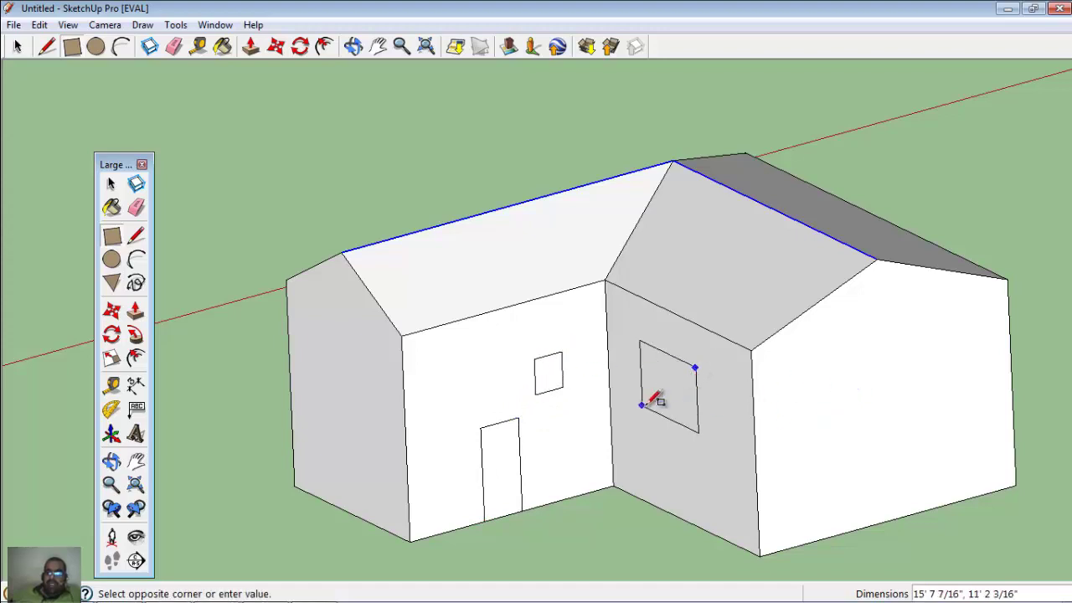
click(662, 397)
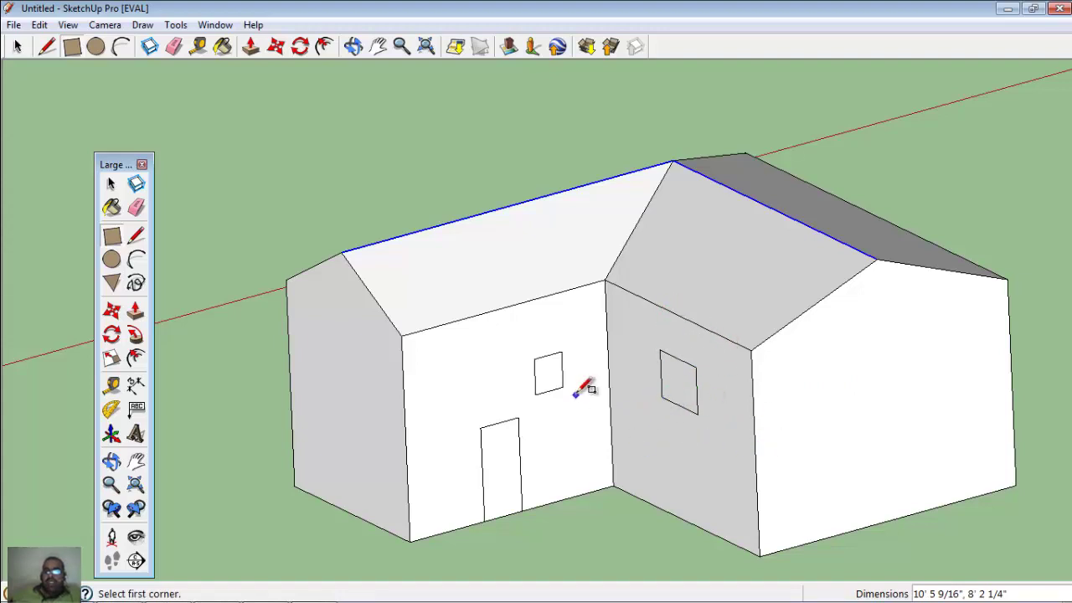
click(473, 284)
click(500, 236)
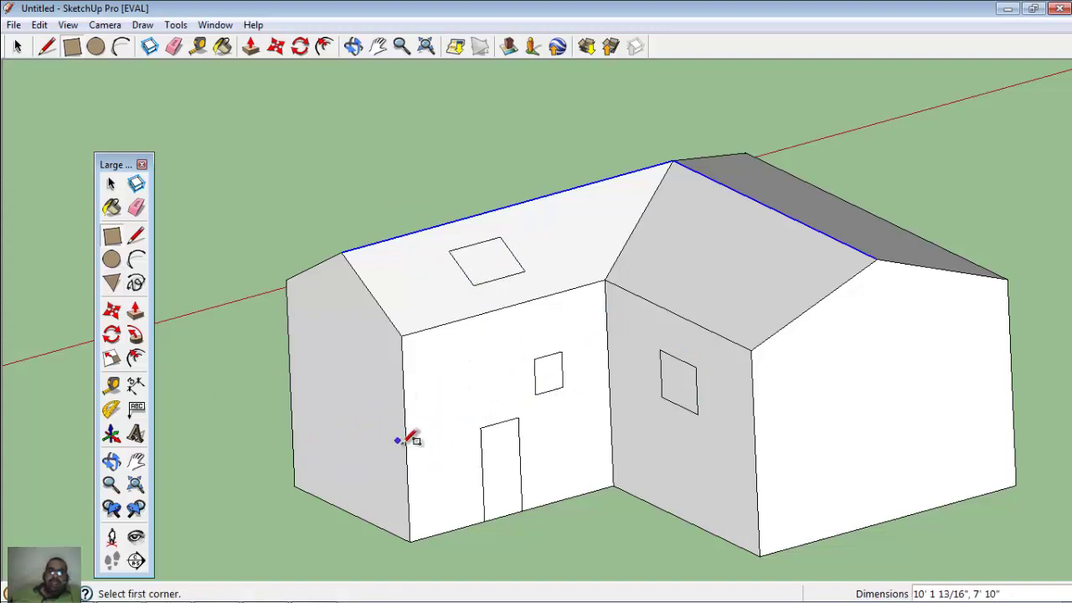
scroll(486, 532, up, 3)
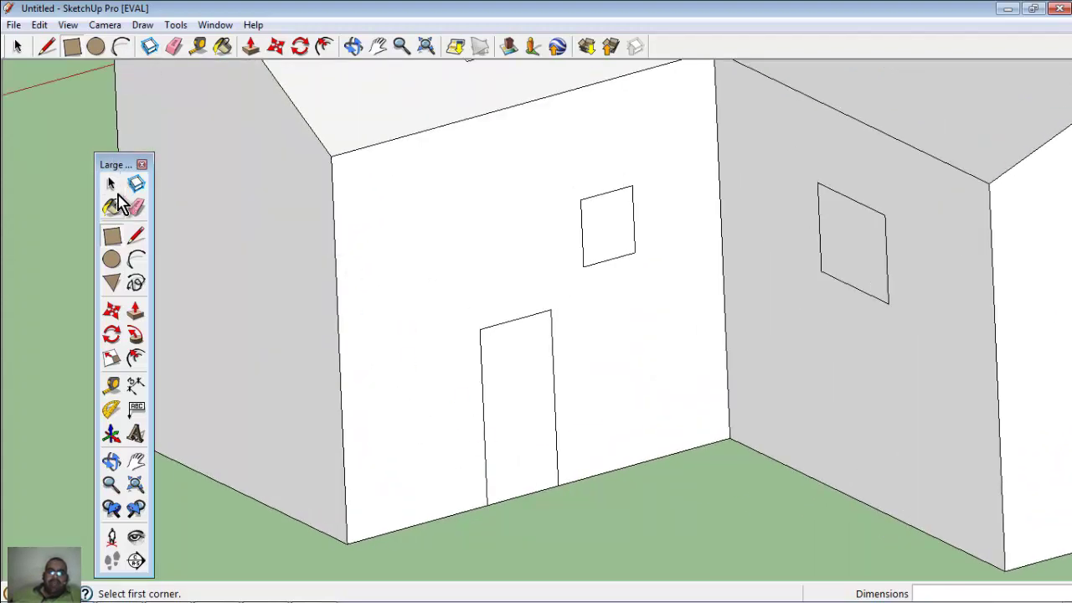
click(111, 184)
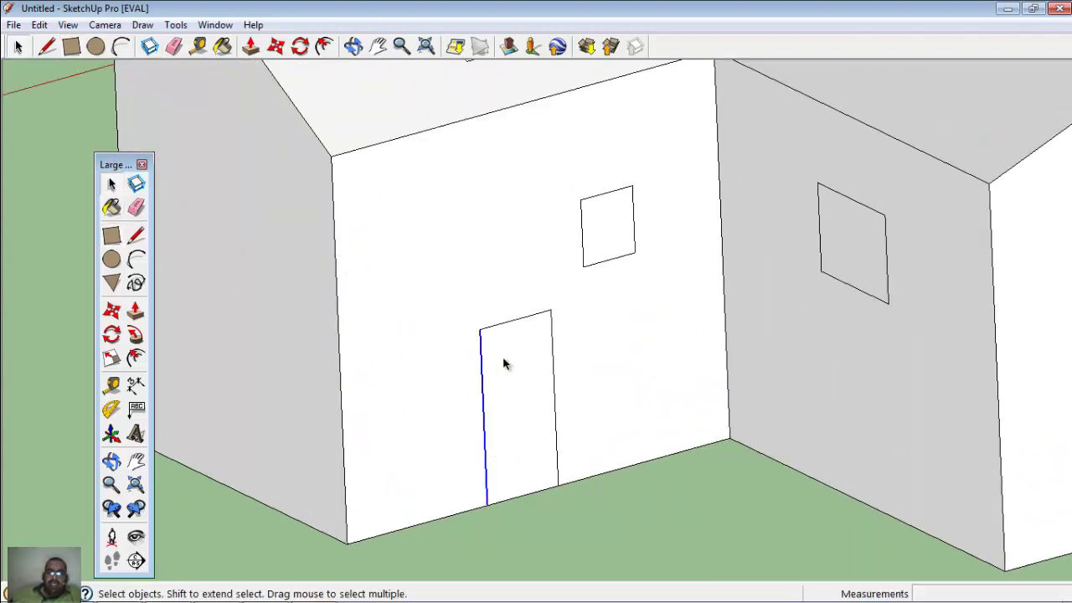
Step: Select the door edges and offset them outward into a door-frame outline
ctrl+click(552, 358)
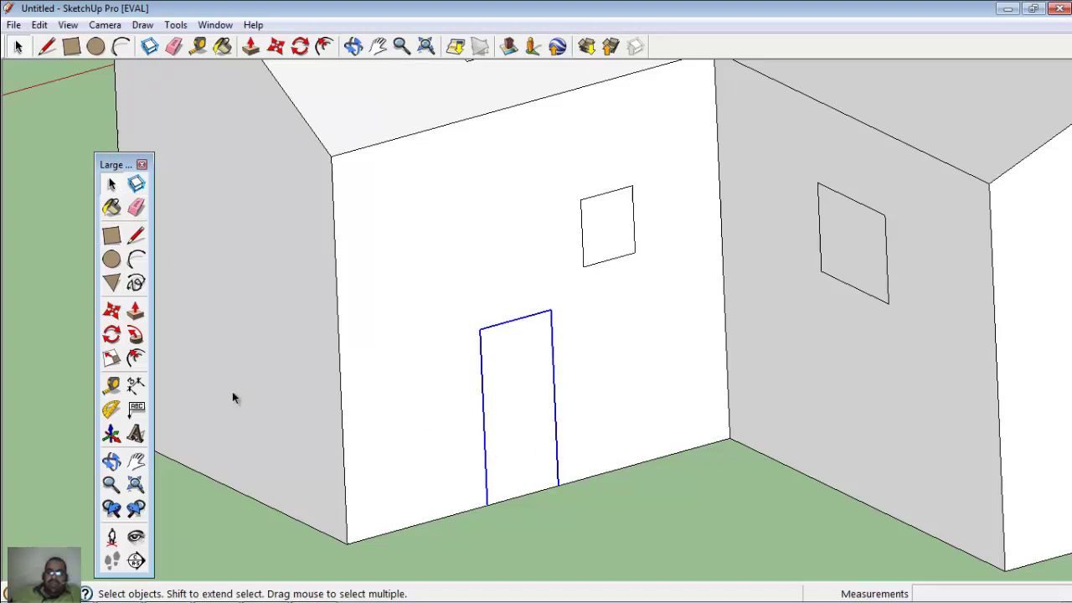
click(137, 359)
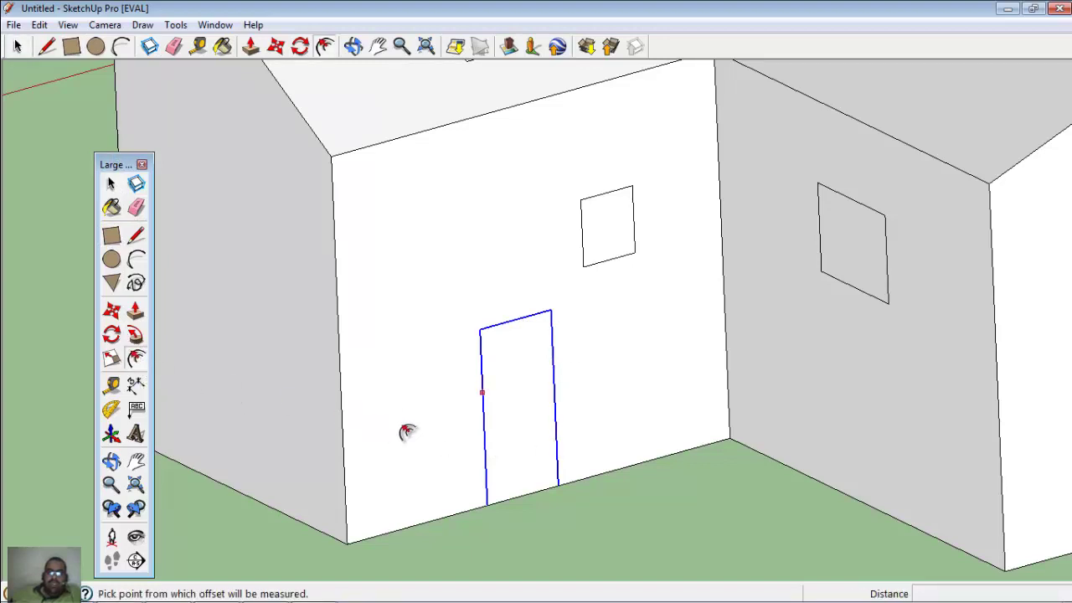
click(479, 437)
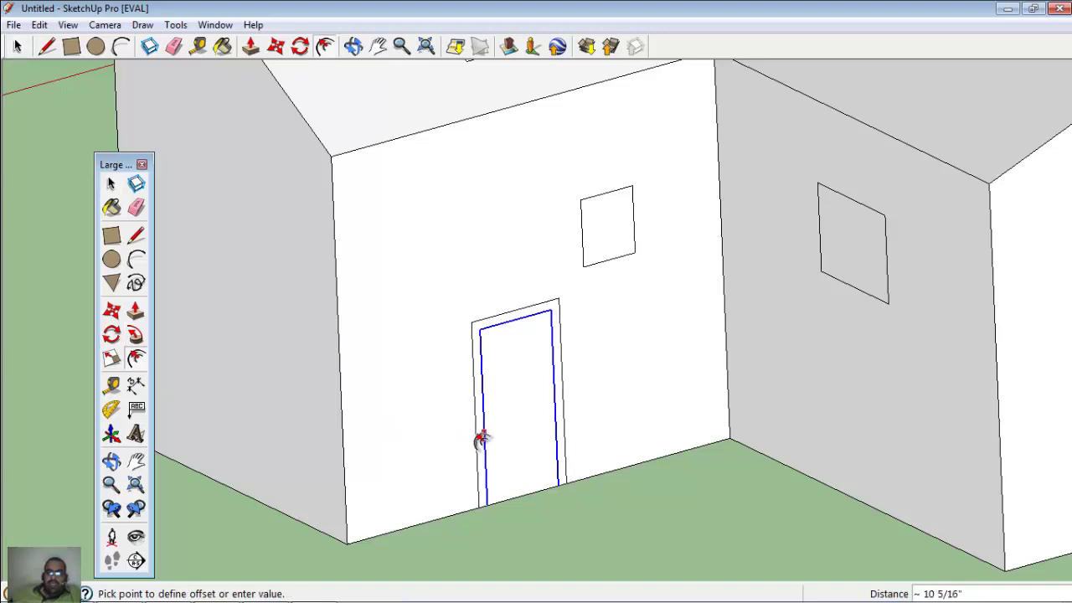
click(481, 439)
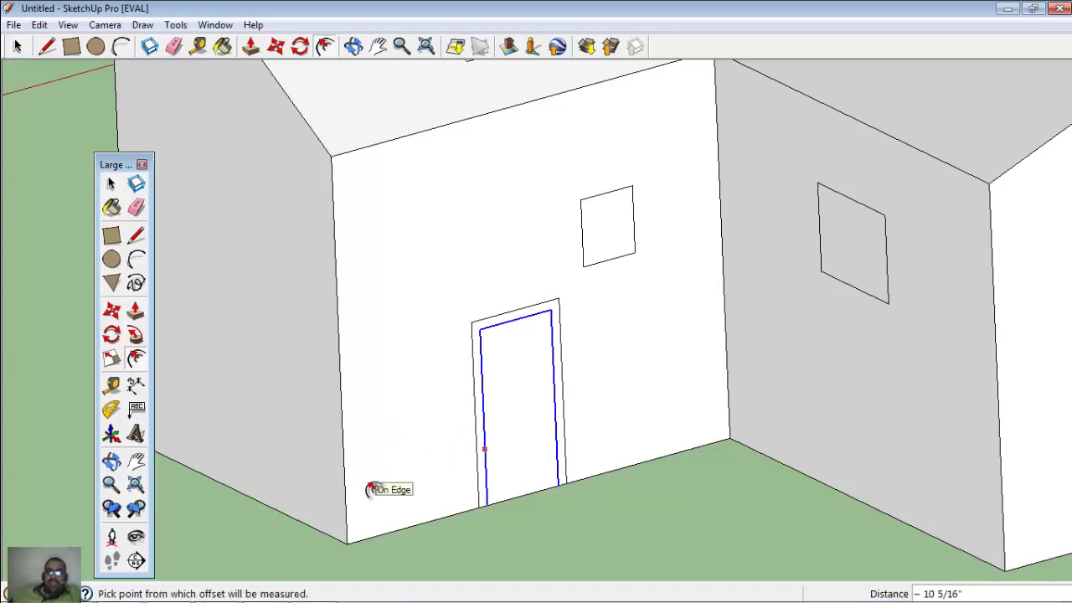
click(252, 52)
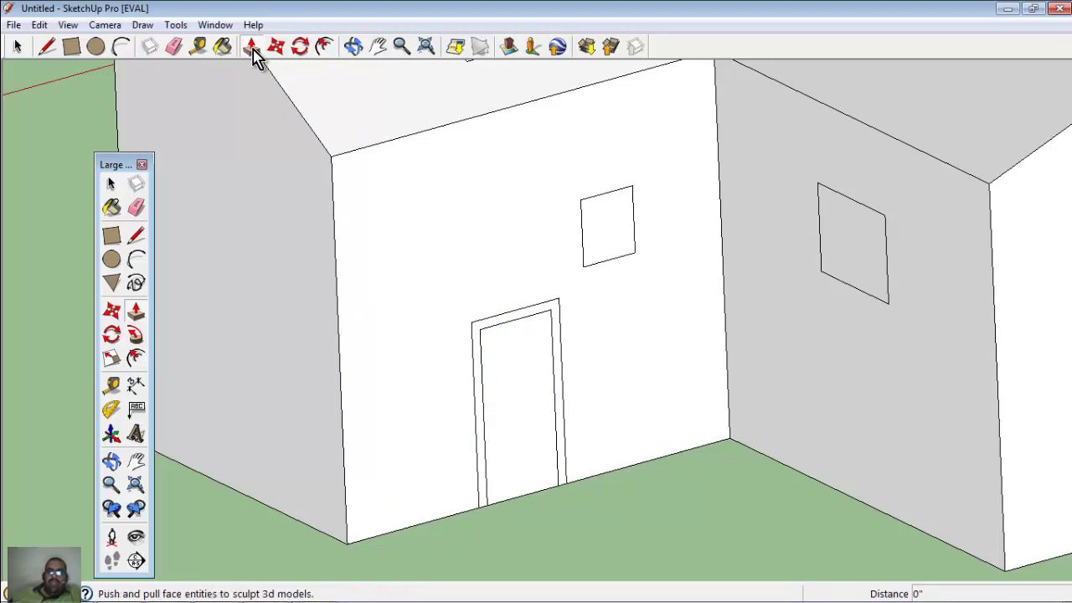
Step: Pull the door-frame strip out from the front wall as raised trim
click(481, 333)
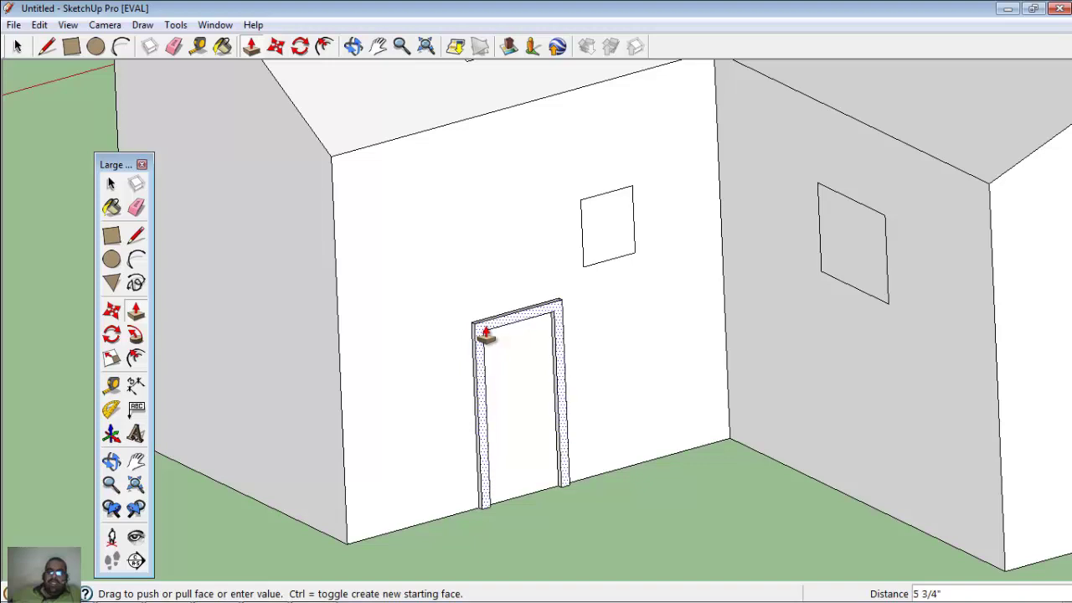
click(479, 329)
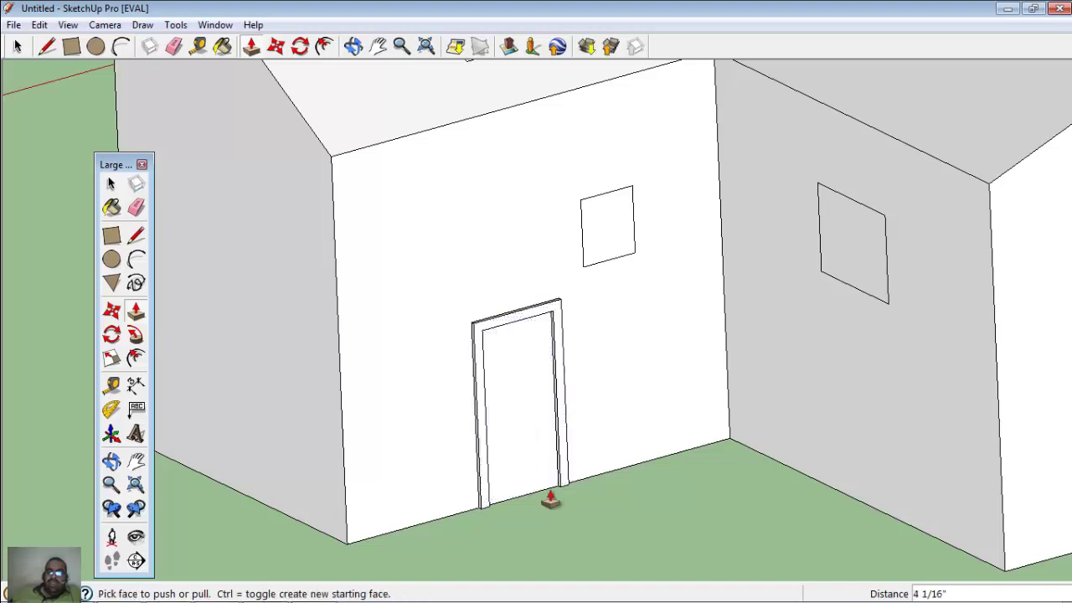
scroll(452, 469, up, 2)
scroll(453, 461, down, 4)
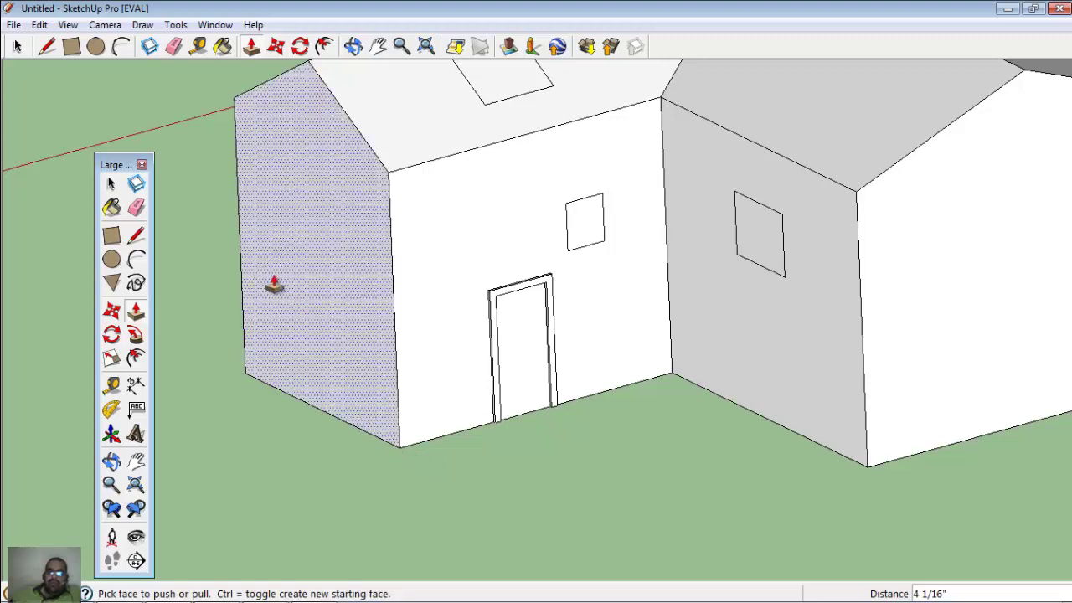
scroll(350, 219, down, 2)
scroll(302, 220, up, 1)
scroll(301, 222, up, 1)
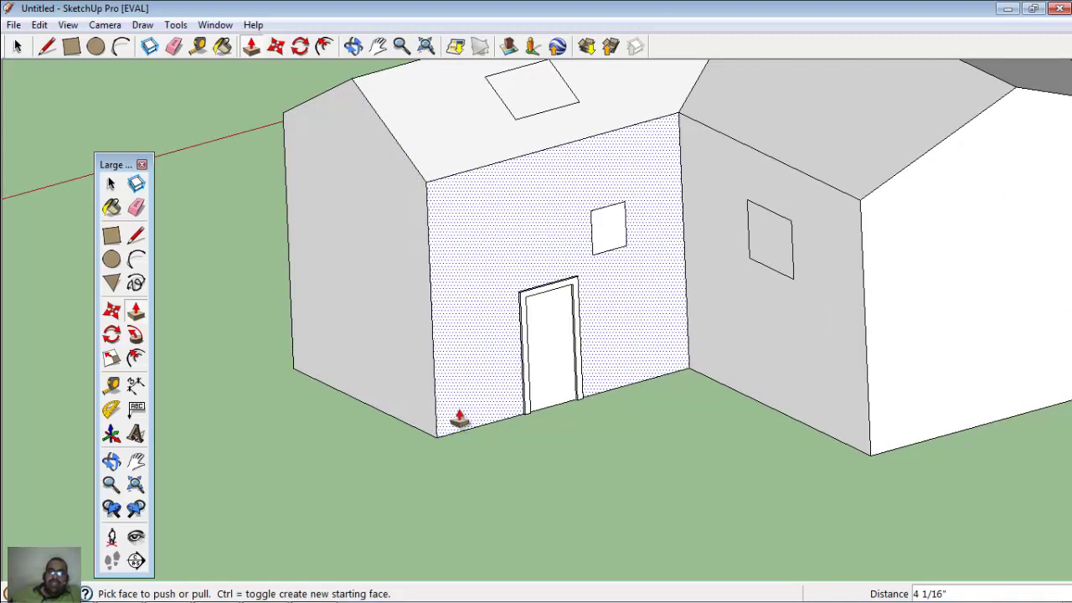
scroll(523, 410, up, 3)
scroll(522, 423, up, 2)
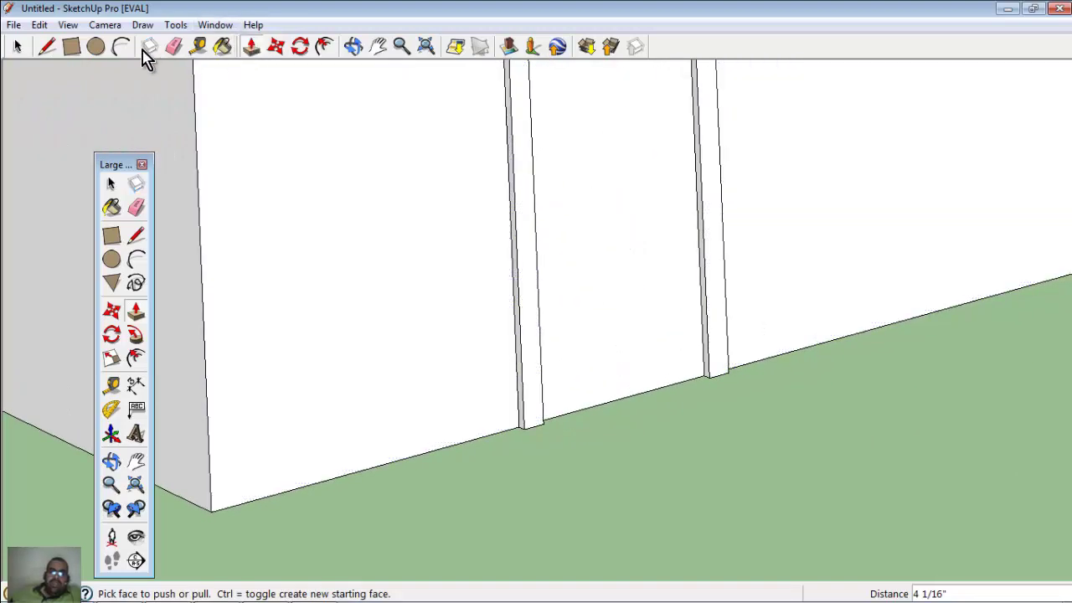
Step: Draw a short line closing the baseboard profile at the foot of the door casing
click(47, 46)
scroll(419, 339, up, 2)
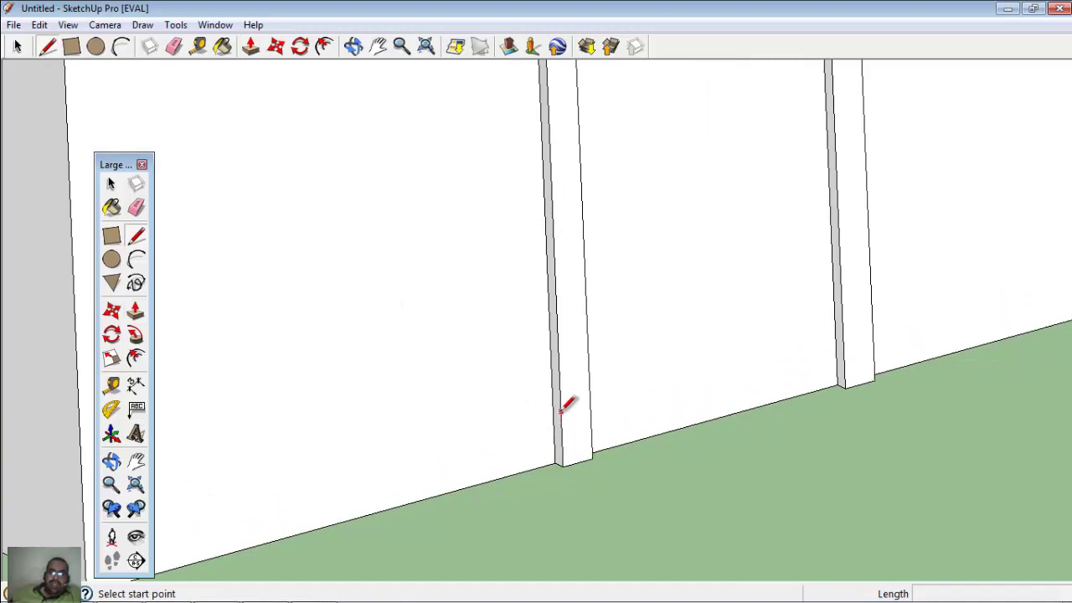
click(560, 411)
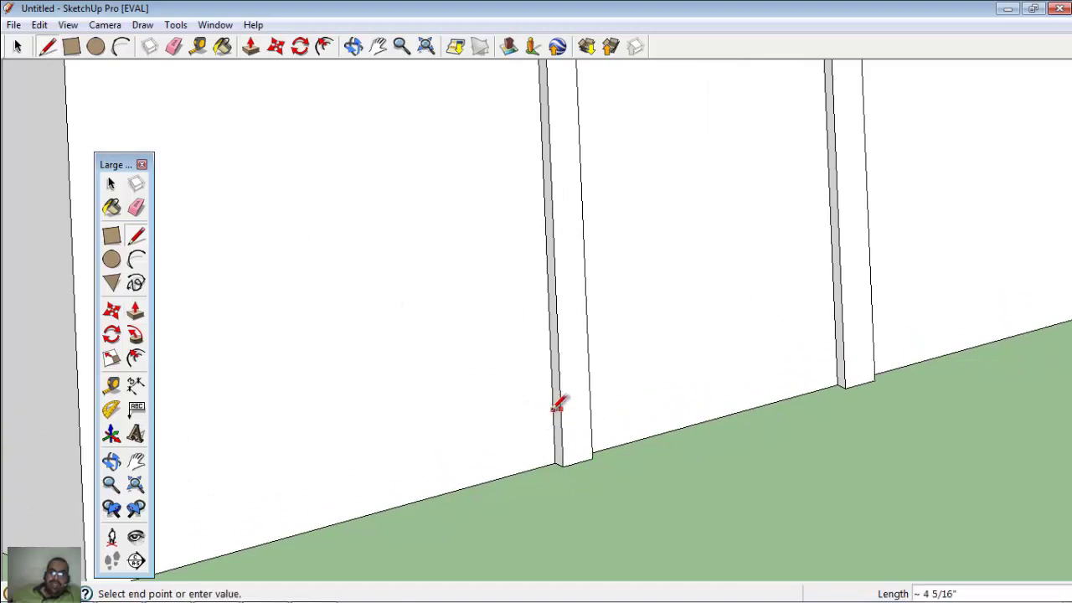
click(558, 406)
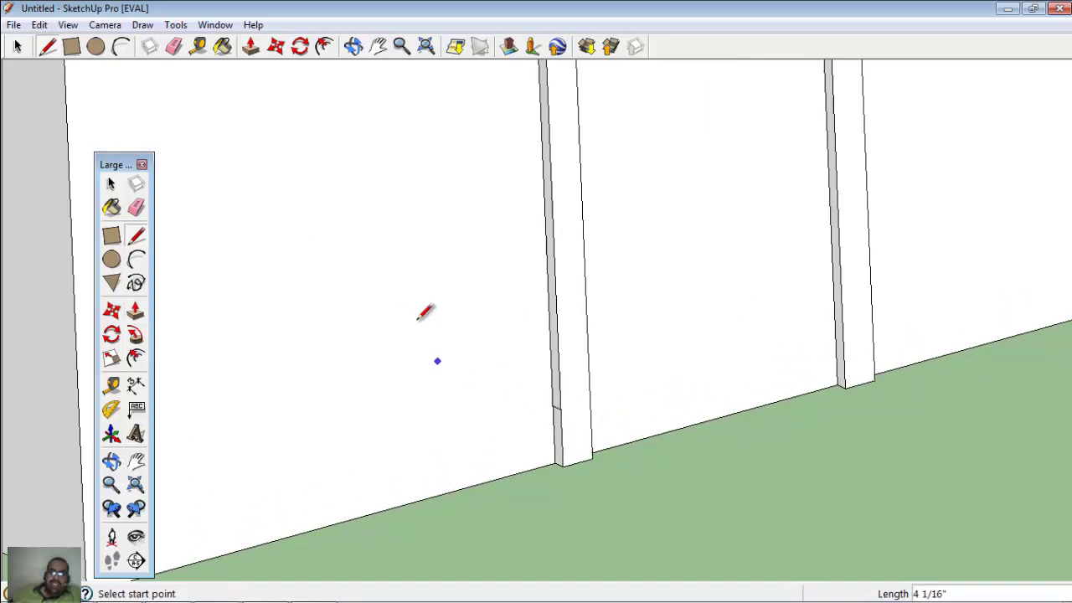
Step: Pull the small profile face out from the wall by 10 1/2"
click(252, 48)
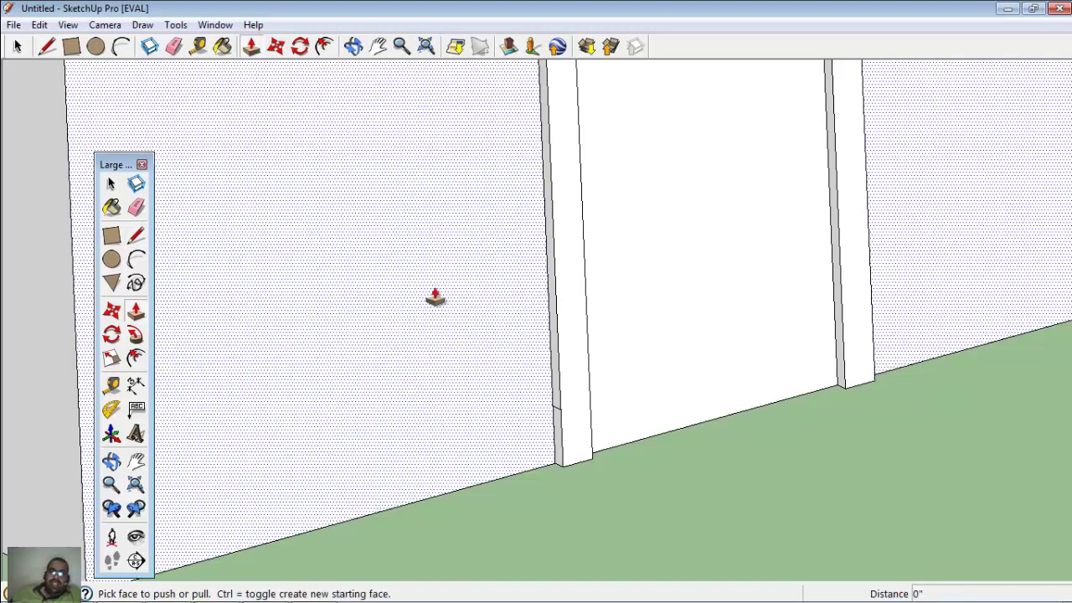
click(554, 427)
middle_drag(598, 407, 455, 437)
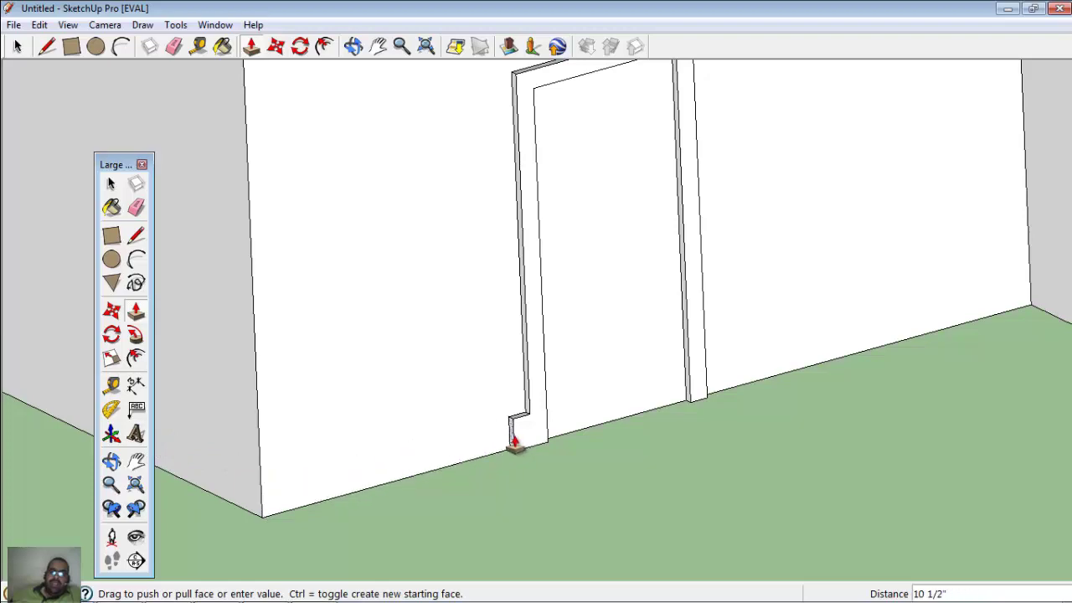
click(509, 441)
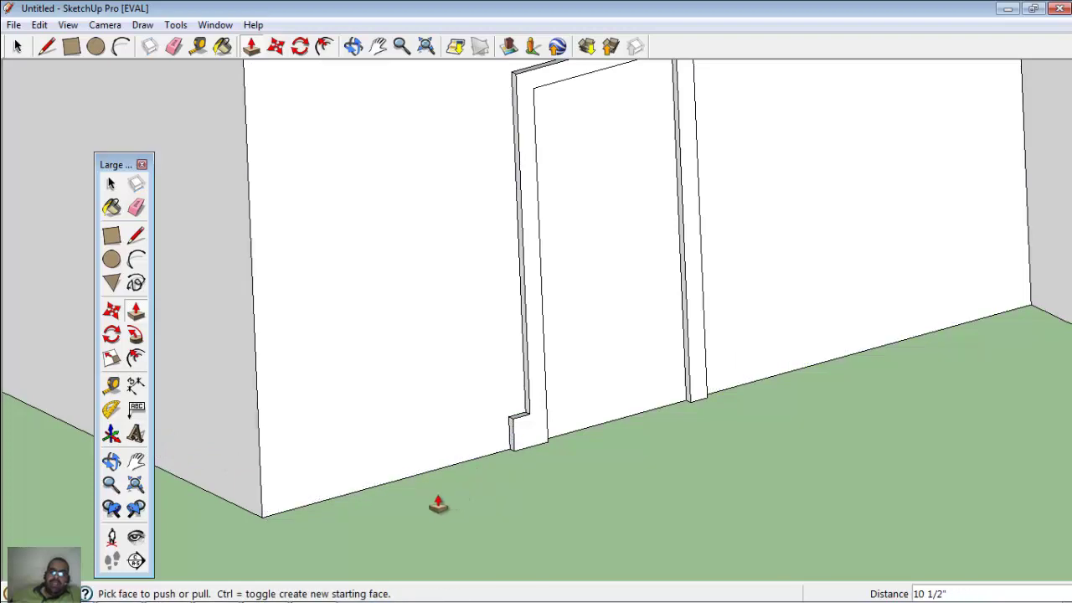
Step: With Follow Me, run the baseboard profile leftward along the wall base past the first corner
click(135, 342)
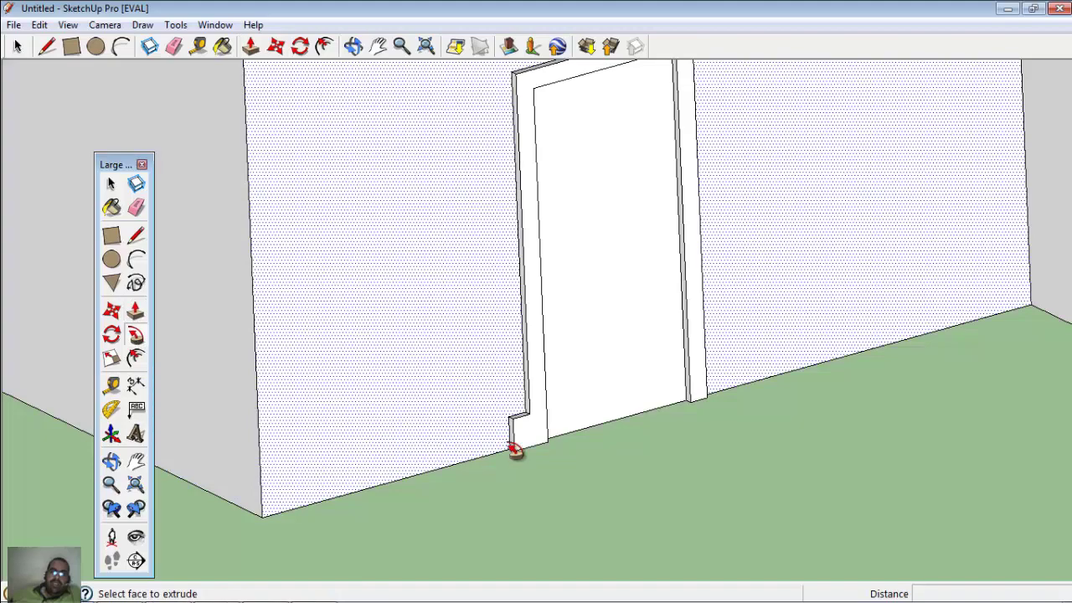
scroll(515, 442, up, 3)
scroll(503, 460, up, 3)
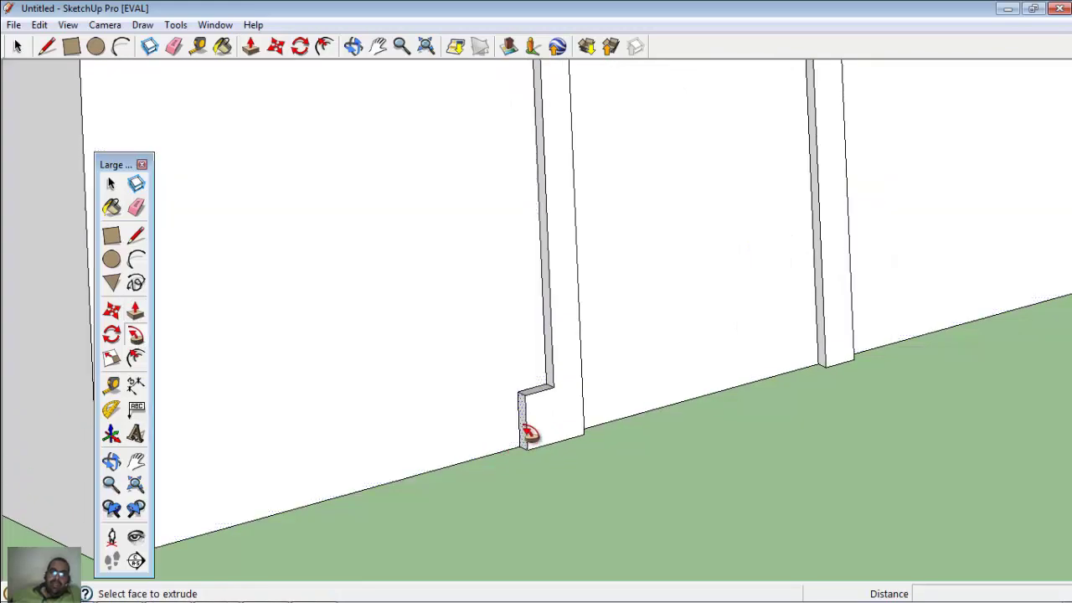
mouse_move(524, 435)
mouse_down()
mouse_move(441, 456)
mouse_move(455, 483)
mouse_up()
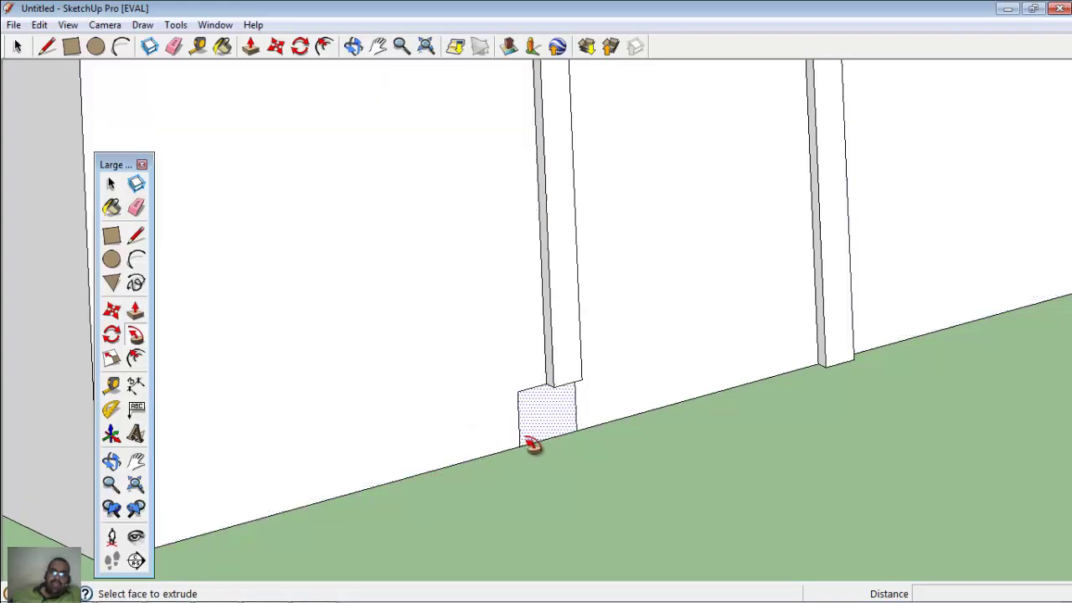
drag(529, 444, 527, 428)
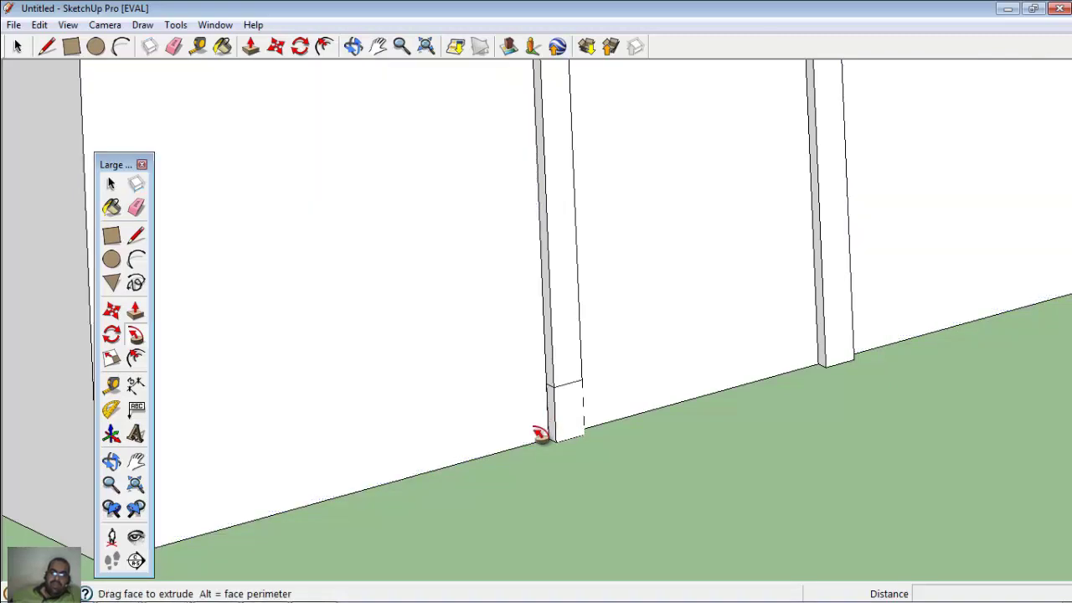
drag(540, 434, 287, 514)
middle_drag(360, 508, 252, 533)
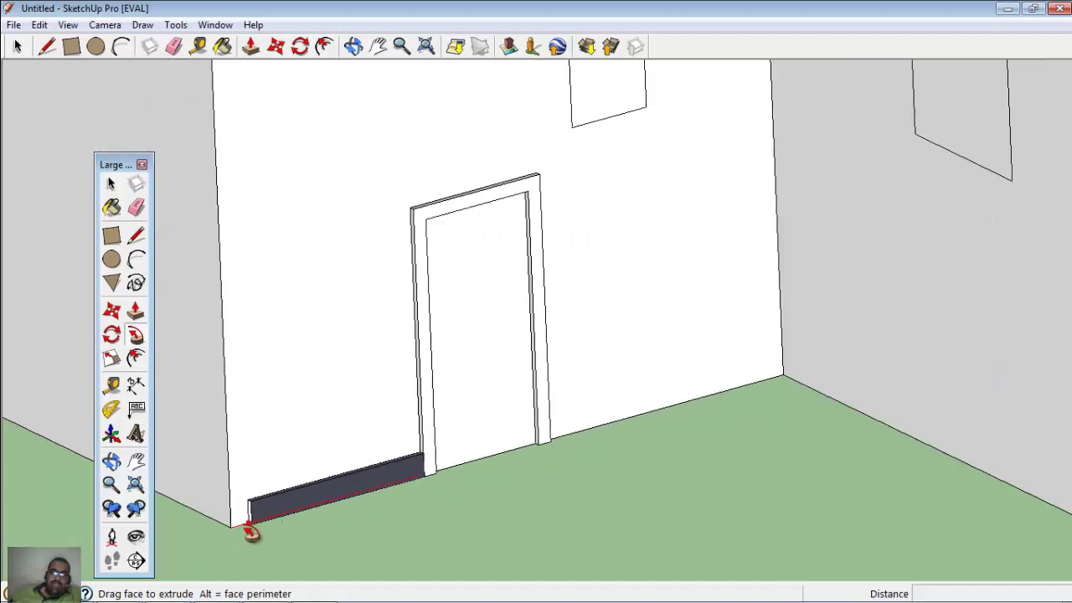
drag(241, 522, 40, 481)
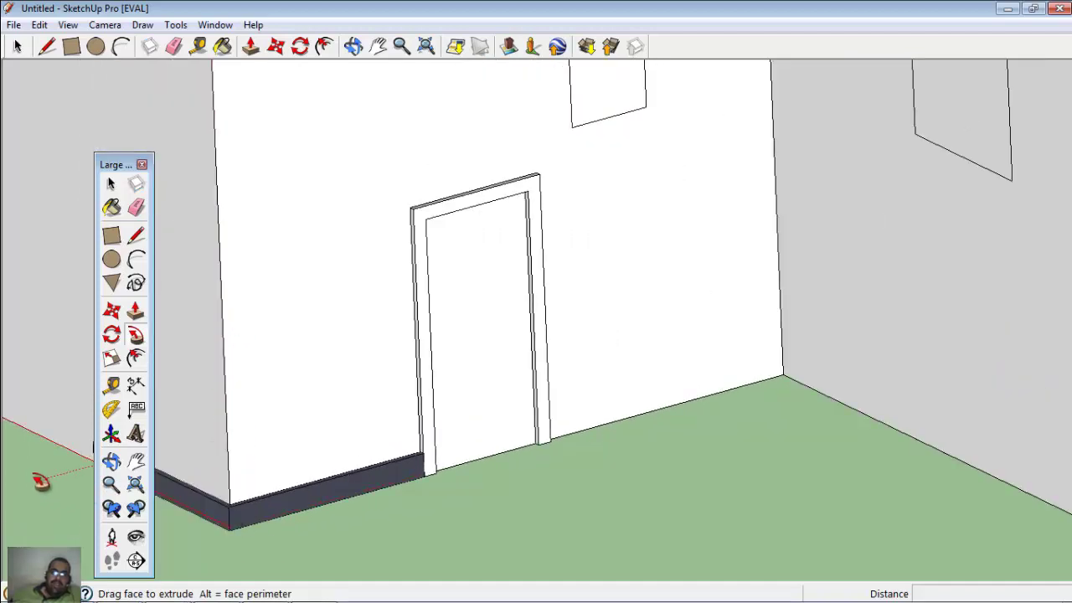
Step: Carry the baseboard along the side and front walls up to the long wall
mouse_move(43, 419)
middle_down()
mouse_move(488, 478)
mouse_move(813, 426)
mouse_move(969, 378)
mouse_move(701, 512)
middle_up()
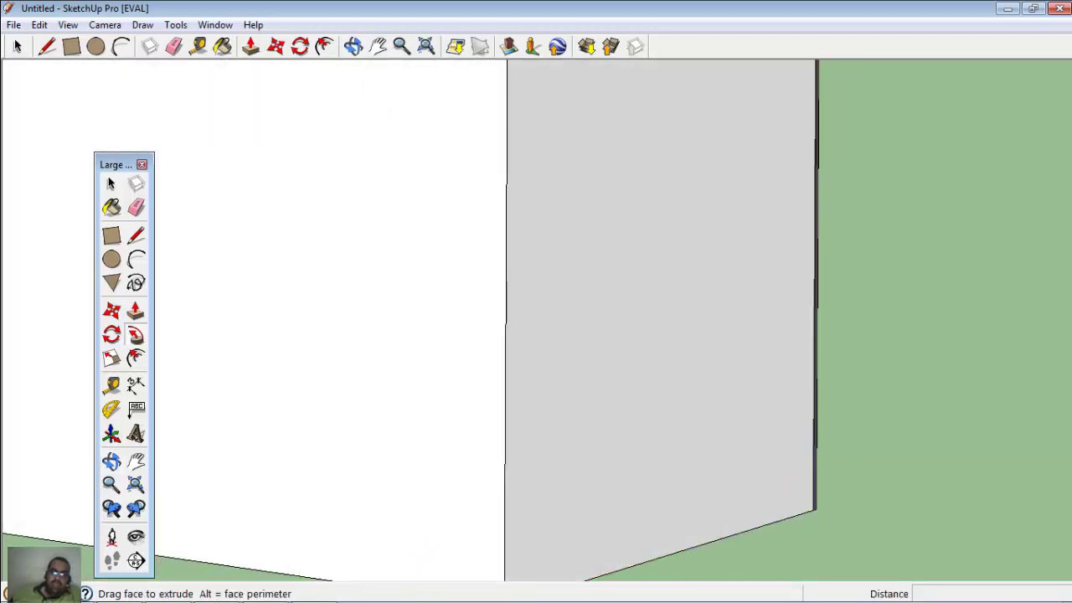
scroll(650, 488, down, 2)
scroll(636, 511, down, 2)
mouse_move(627, 521)
mouse_down()
mouse_move(634, 574)
mouse_move(485, 574)
mouse_move(255, 506)
mouse_up()
mouse_move(203, 500)
middle_down()
mouse_move(469, 538)
mouse_move(737, 490)
mouse_move(706, 443)
middle_up()
drag(706, 443, 527, 533)
mouse_move(402, 574)
middle_down()
mouse_move(612, 471)
mouse_move(437, 538)
middle_up()
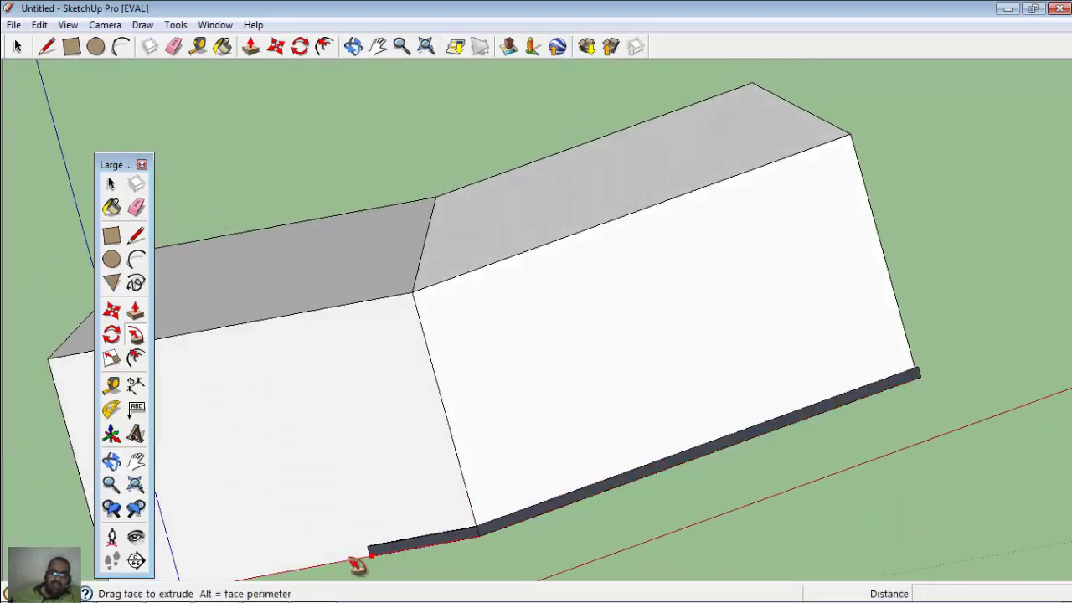
Step: Extend the baseboard past the gable end to the remaining wall bases, closing the loop around the house
mouse_move(282, 572)
middle_down()
mouse_move(351, 567)
mouse_move(689, 476)
mouse_move(595, 498)
middle_up()
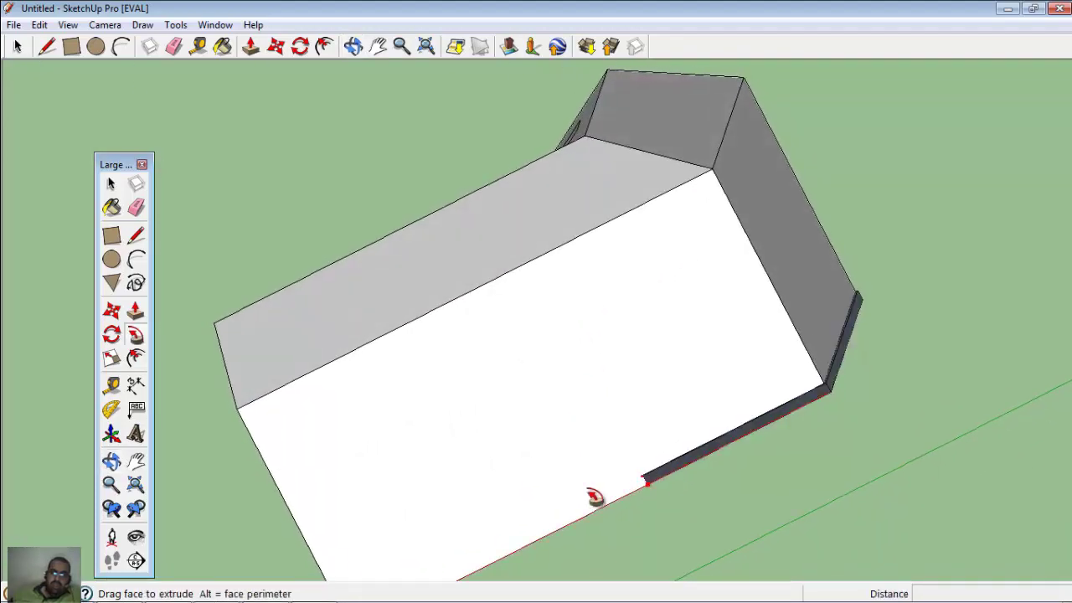
drag(595, 497, 386, 545)
mouse_move(387, 545)
middle_down()
mouse_move(610, 441)
mouse_move(691, 385)
middle_up()
drag(691, 385, 542, 516)
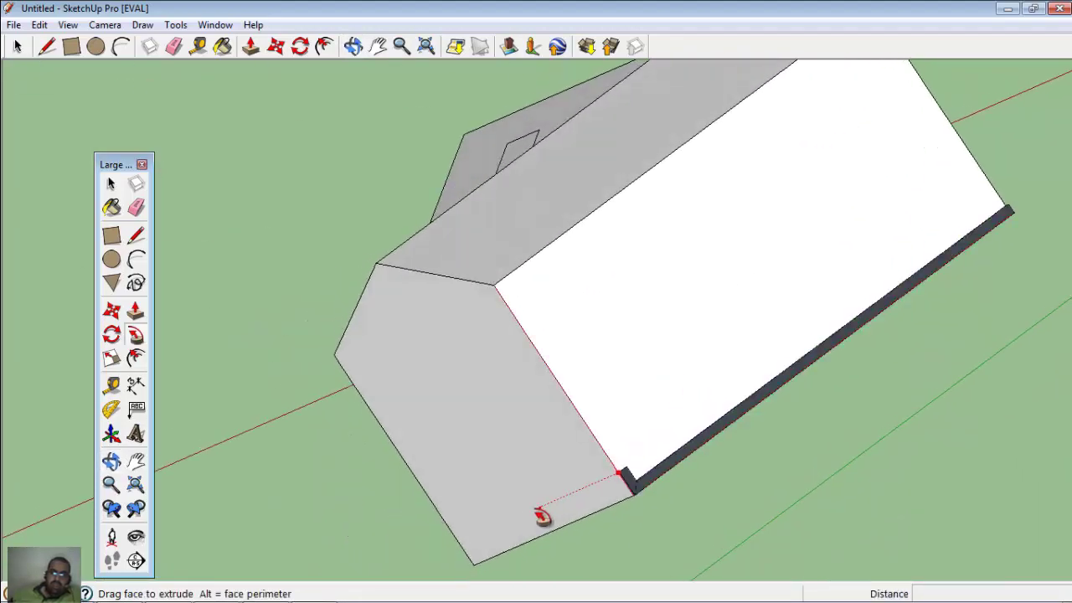
mouse_move(493, 554)
middle_down()
mouse_move(538, 552)
mouse_move(880, 407)
mouse_move(750, 492)
middle_up()
mouse_move(683, 505)
middle_down()
mouse_move(876, 344)
mouse_move(849, 257)
middle_up()
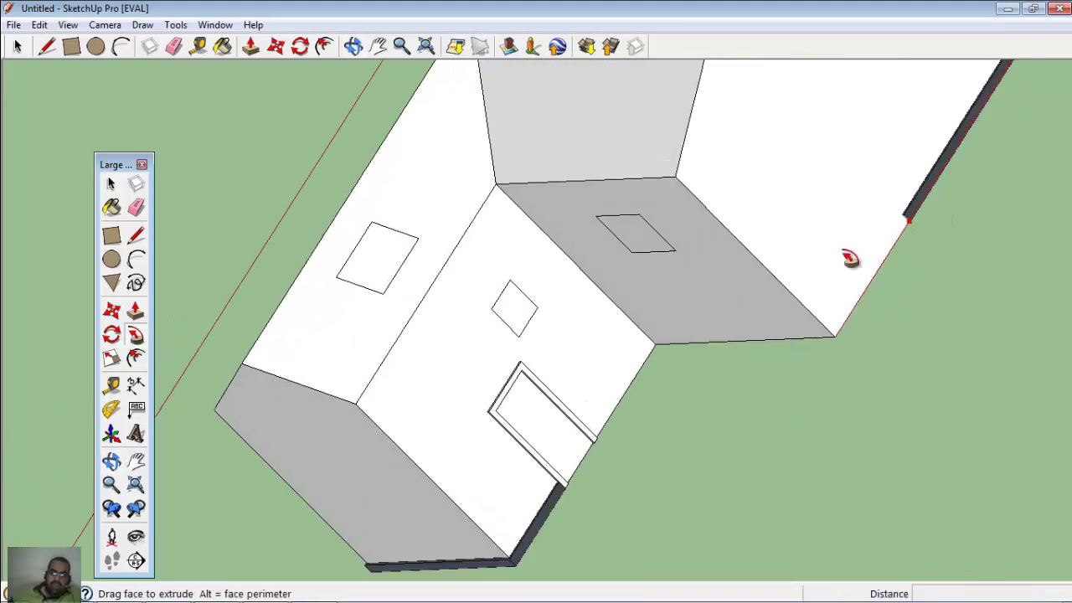
click(602, 441)
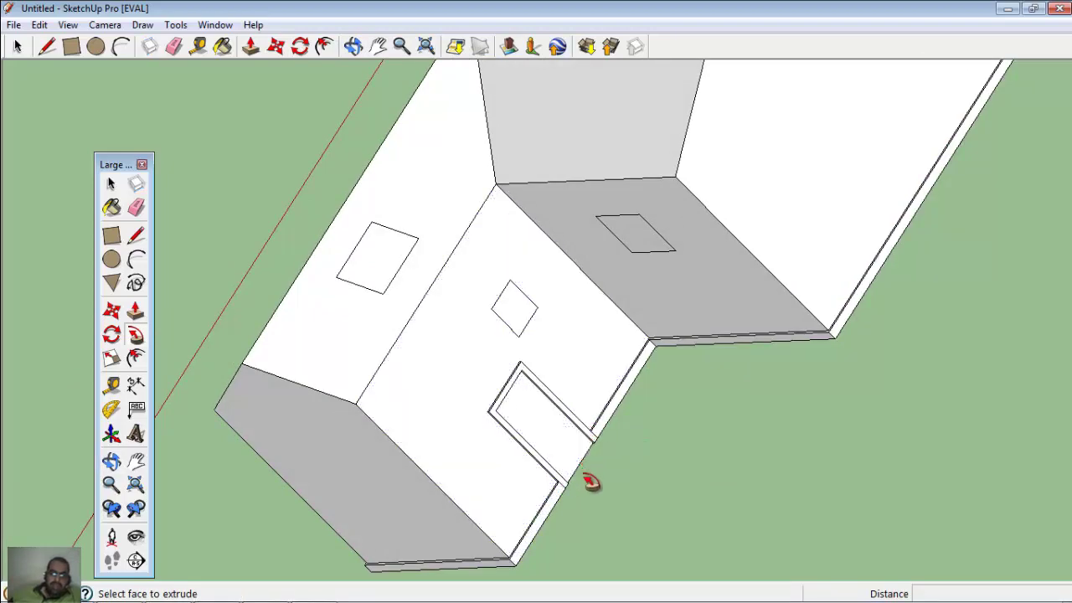
middle_drag(591, 481, 507, 466)
mouse_move(711, 284)
middle_down()
mouse_move(787, 317)
mouse_move(748, 461)
mouse_move(718, 163)
mouse_move(796, 179)
mouse_move(809, 383)
mouse_move(406, 343)
mouse_move(598, 307)
mouse_move(376, 445)
mouse_move(537, 375)
mouse_move(598, 239)
middle_up()
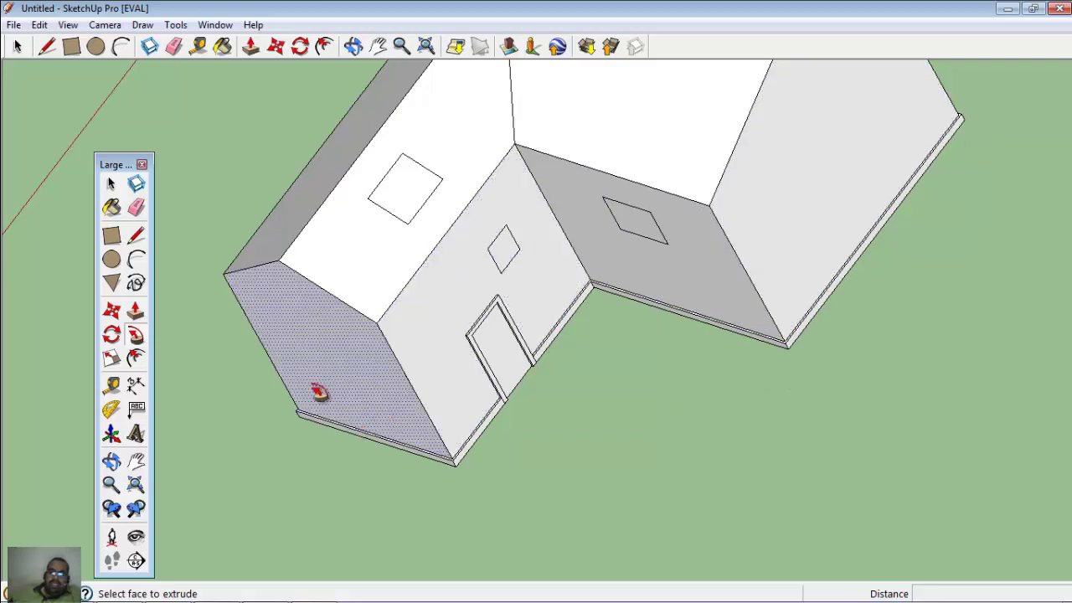
scroll(205, 269, up, 2)
scroll(205, 269, down, 2)
scroll(251, 299, down, 1)
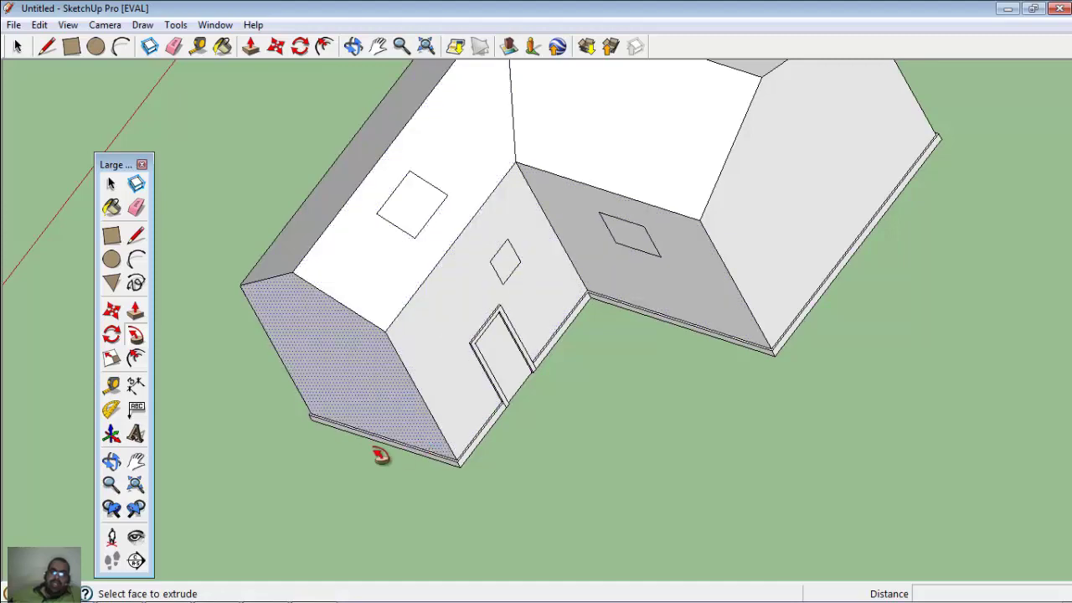
scroll(339, 397, down, 2)
middle_drag(586, 376, 498, 438)
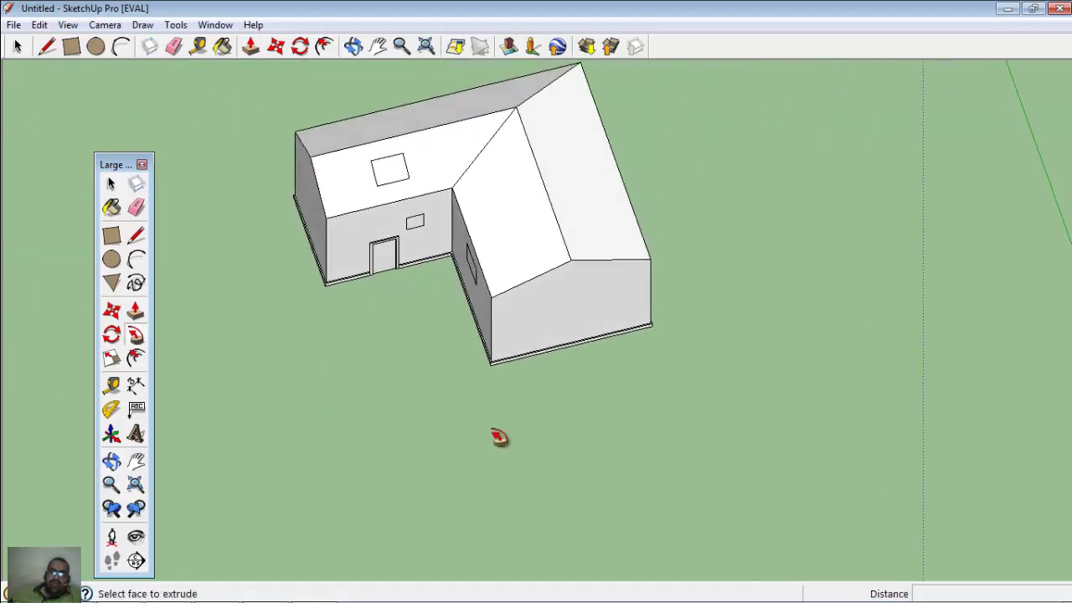
mouse_move(461, 163)
middle_down()
mouse_move(501, 191)
mouse_move(502, 89)
middle_up()
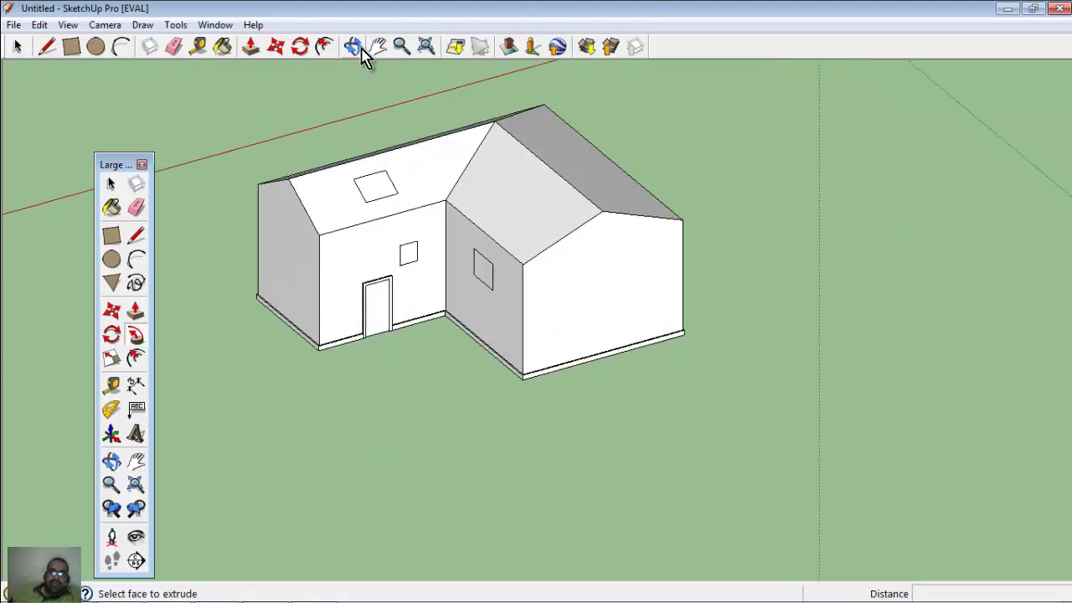
scroll(408, 142, up, 3)
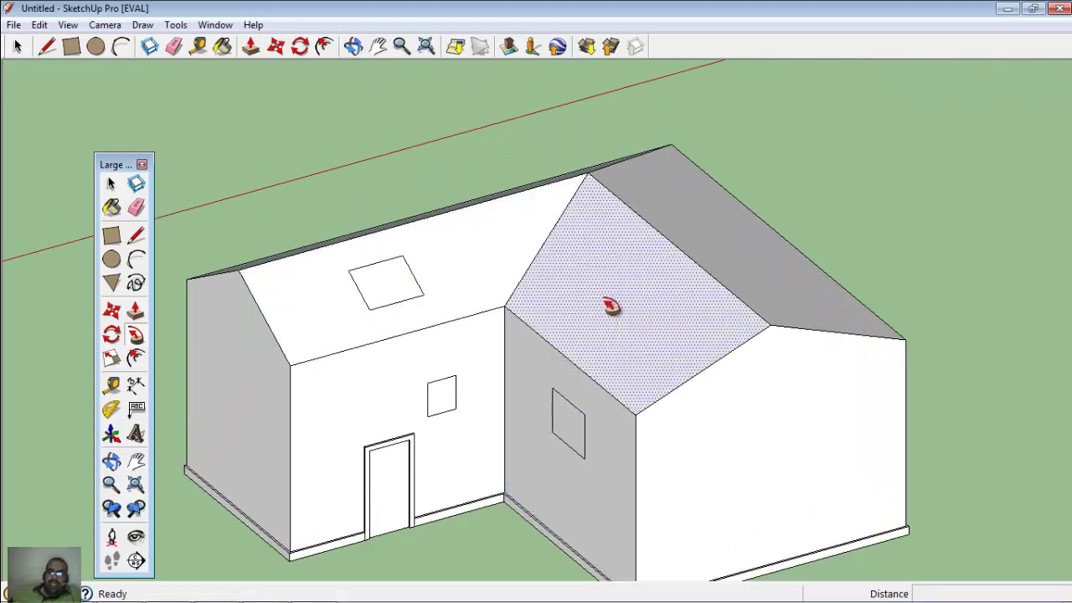
scroll(290, 386, down, 2)
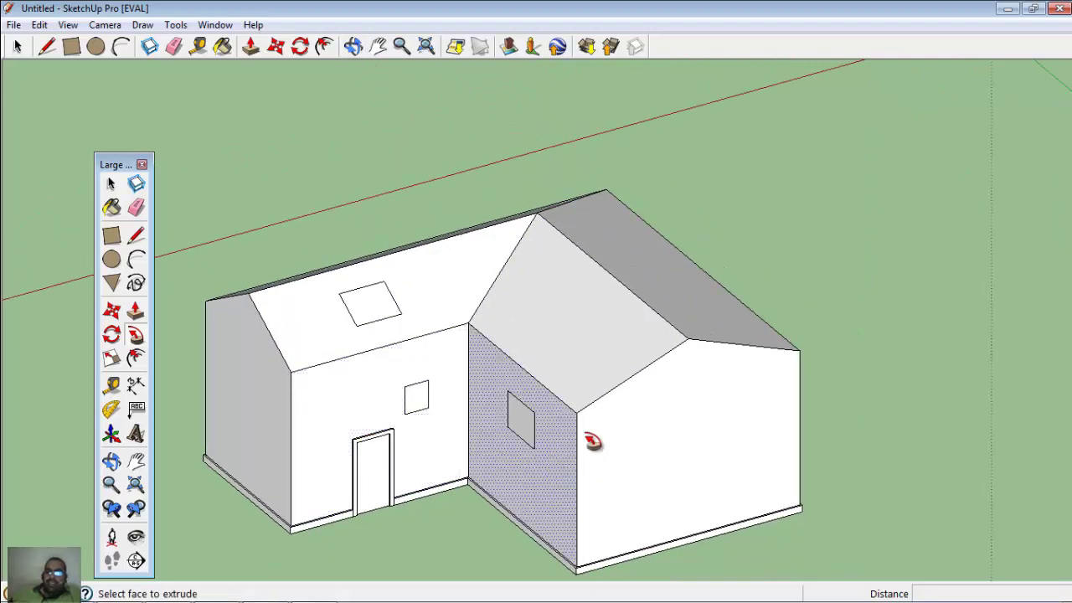